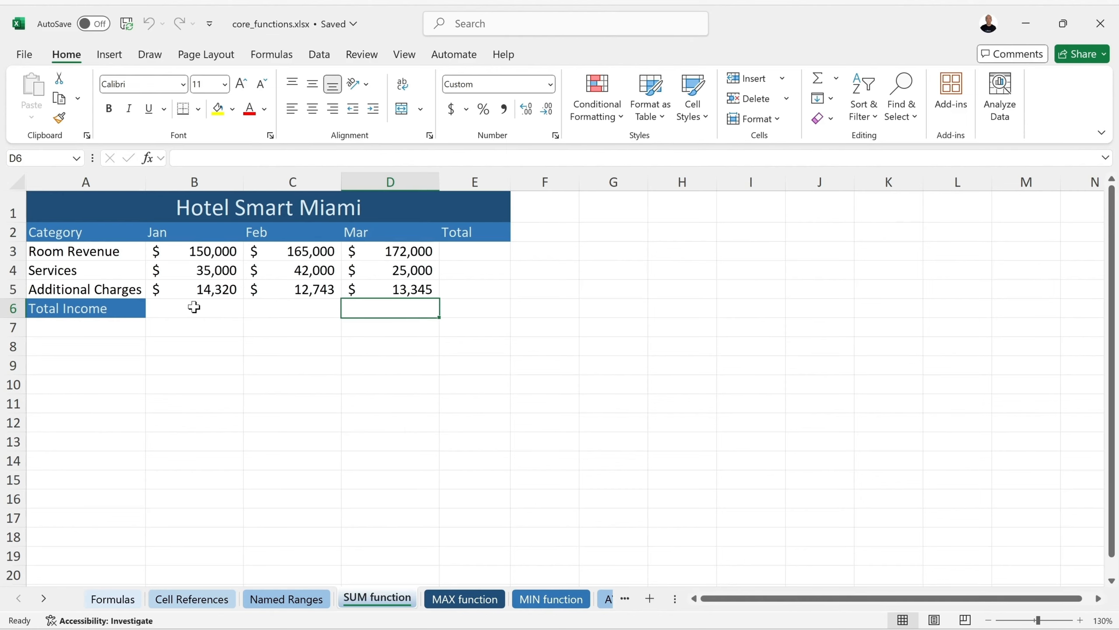
# Enter =SUM(B3:B5) in B6 so January Total Income shows $199,320
pyautogui.click(194, 307)
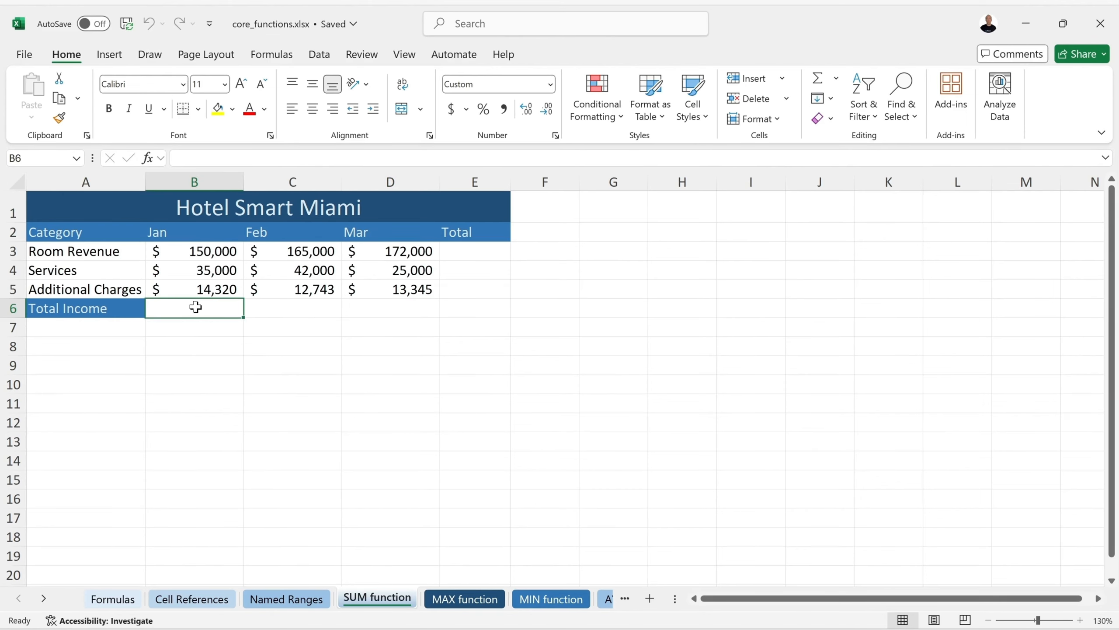
pyautogui.write('=su')
pyautogui.press('Down')
pyautogui.press('Down')
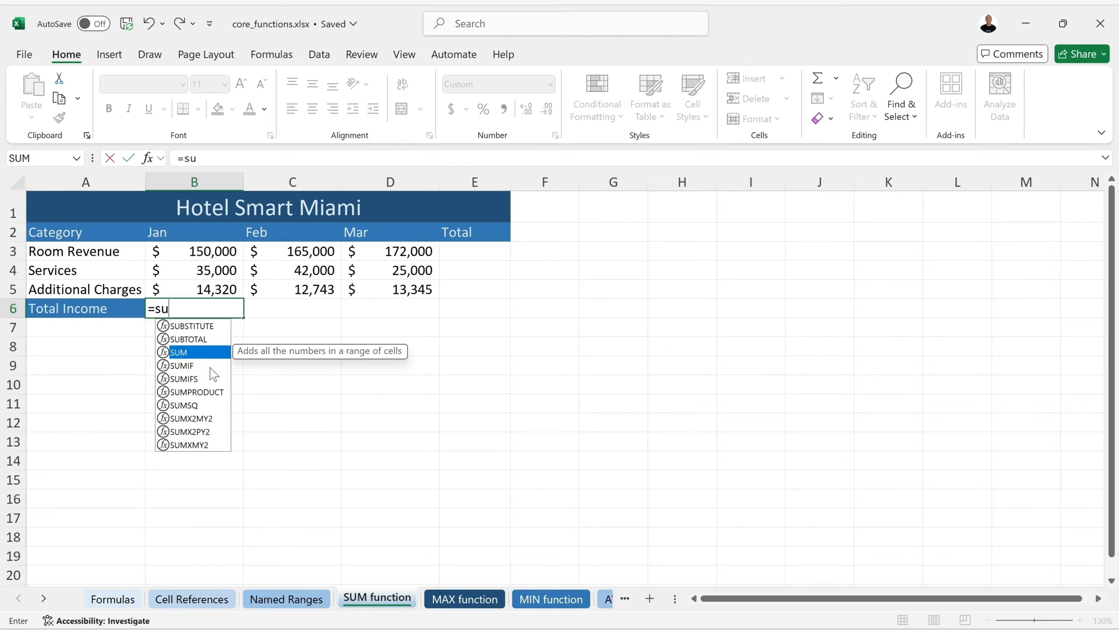
pyautogui.doubleClick(196, 351)
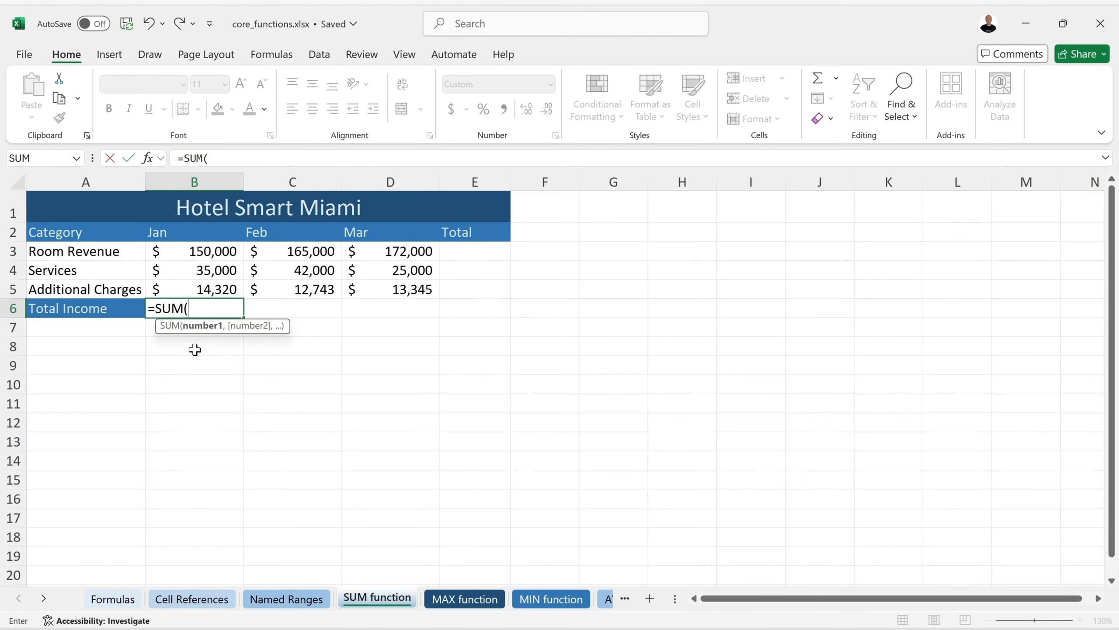
pyautogui.click(194, 250)
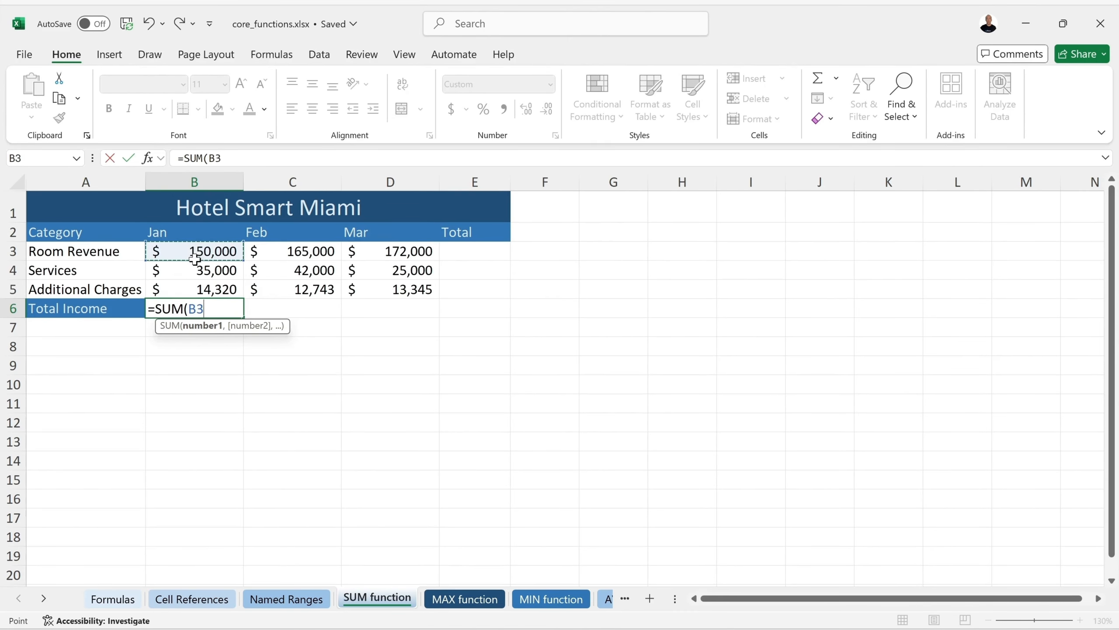
pyautogui.moveTo(195, 259); pyautogui.dragTo(191, 283)
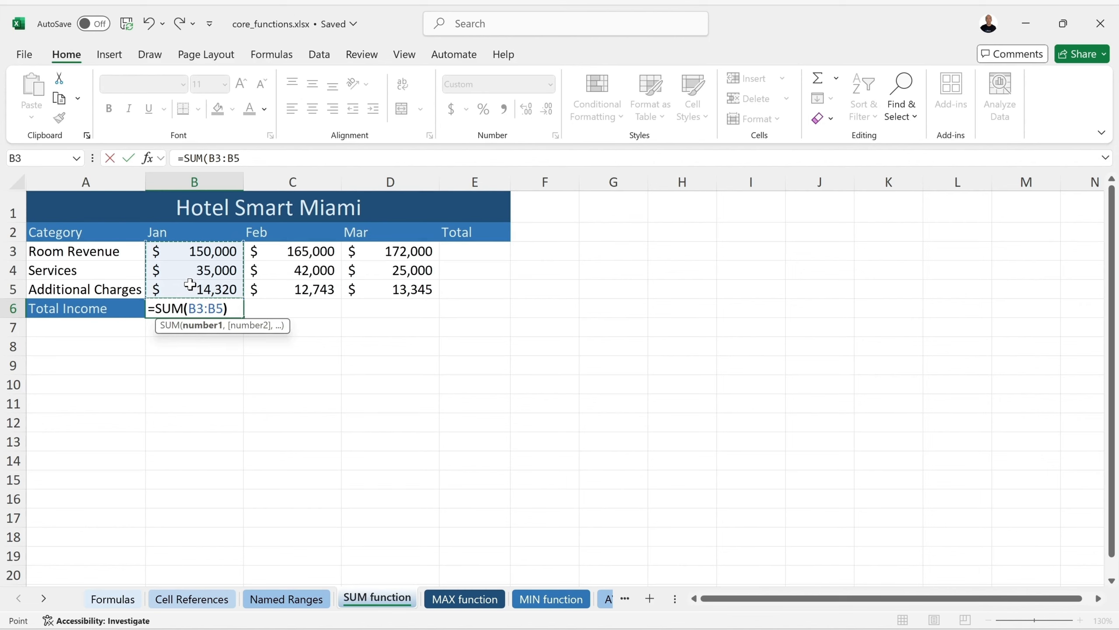
pyautogui.write(')')
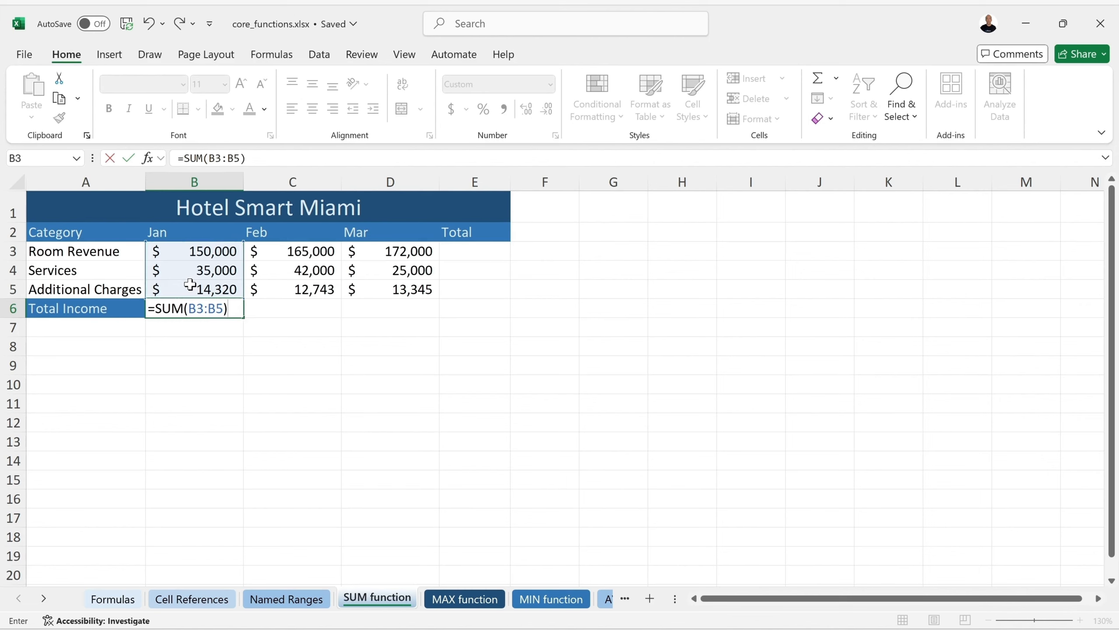
pyautogui.press('BackSpace')
pyautogui.press('Return')
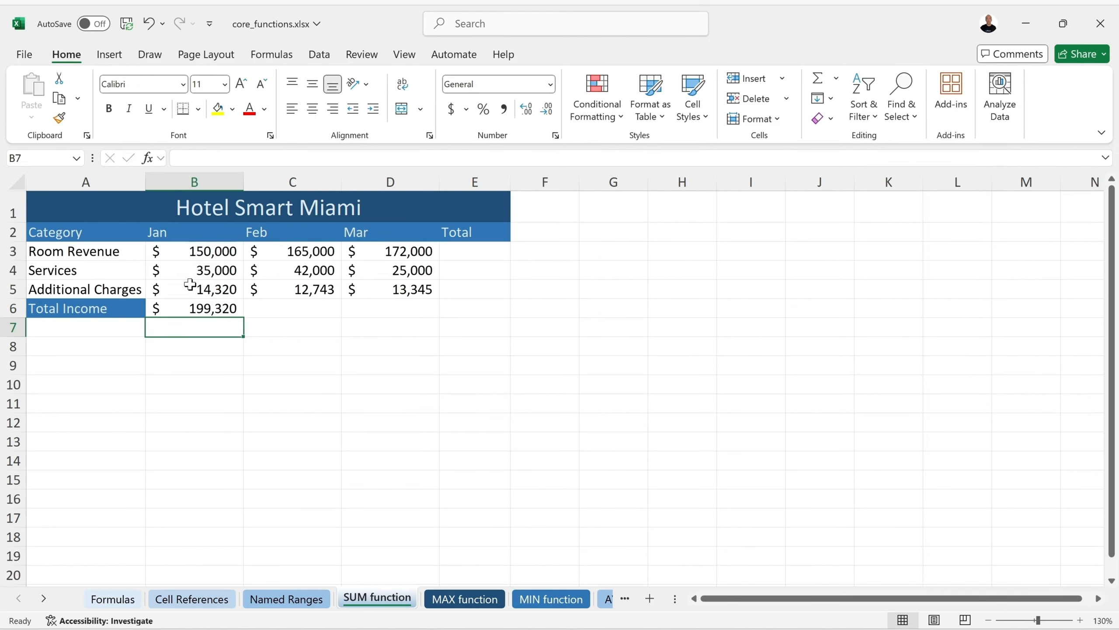
pyautogui.click(199, 310)
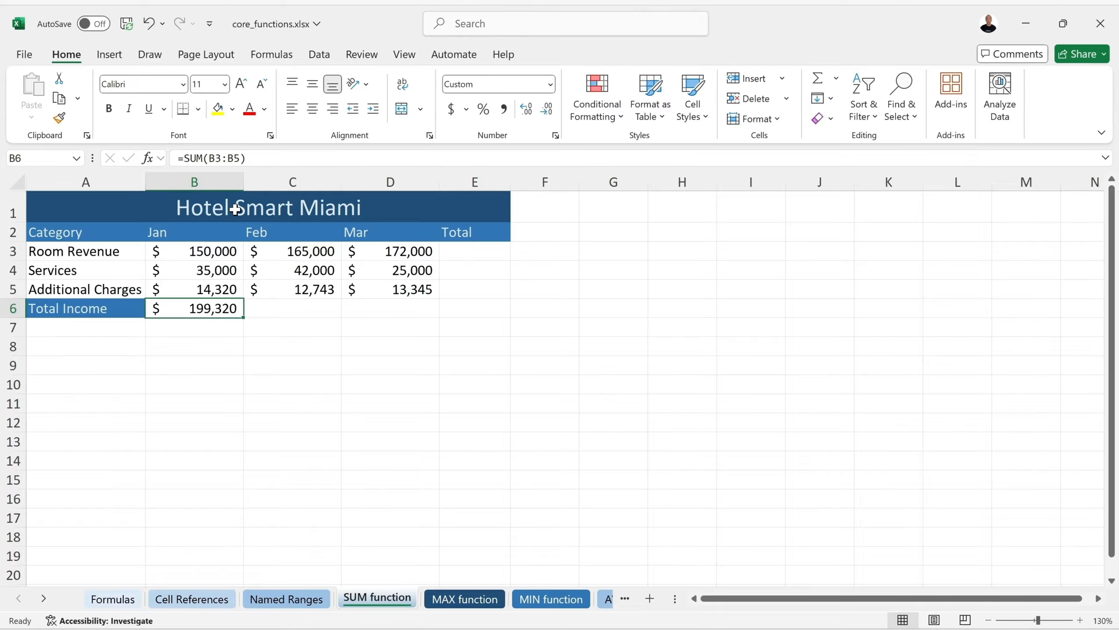
# With the Formulas tab showing, delete the January SUM total from B6
pyautogui.click(269, 59)
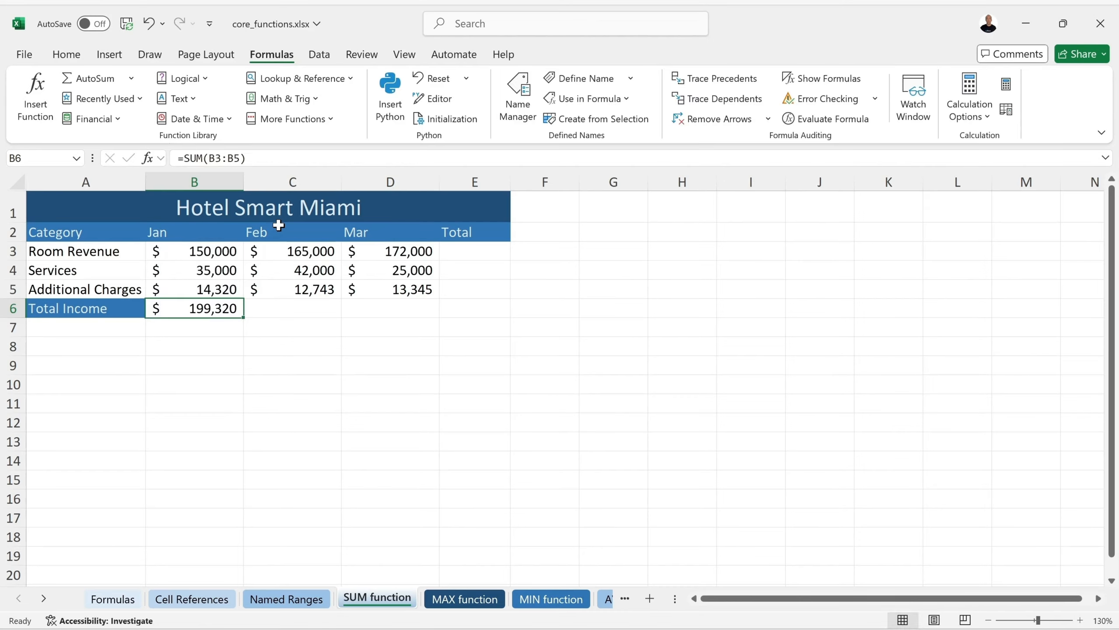
pyautogui.press('Delete')
pyautogui.press('Return')
pyautogui.click(205, 305)
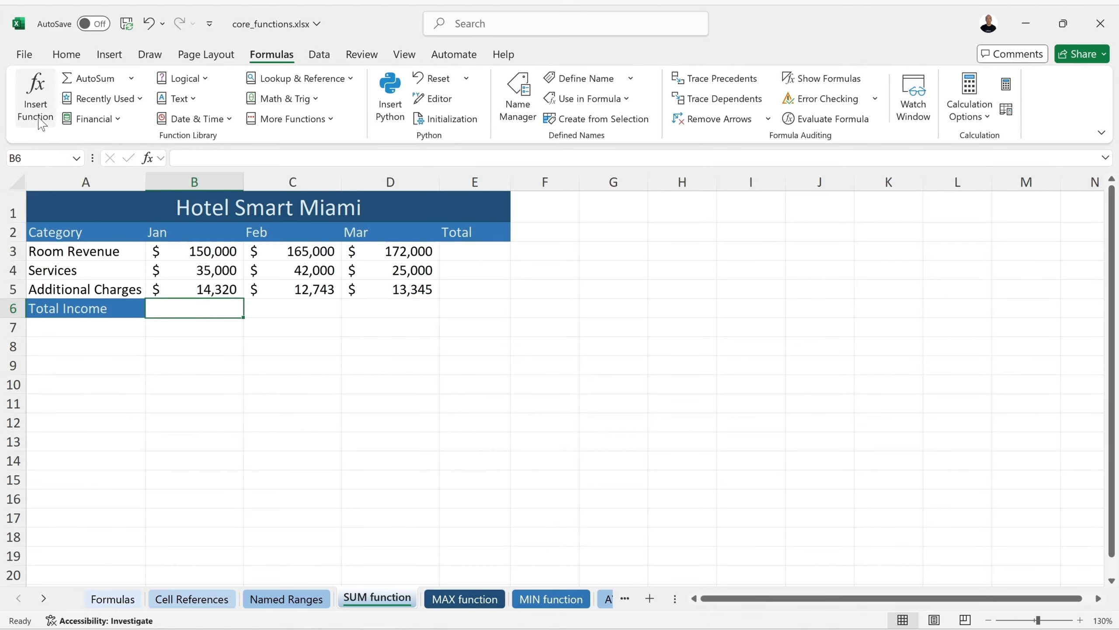
# Choose SUM for B6 via Insert Function, then cancel the Function Arguments dialog
pyautogui.click(41, 103)
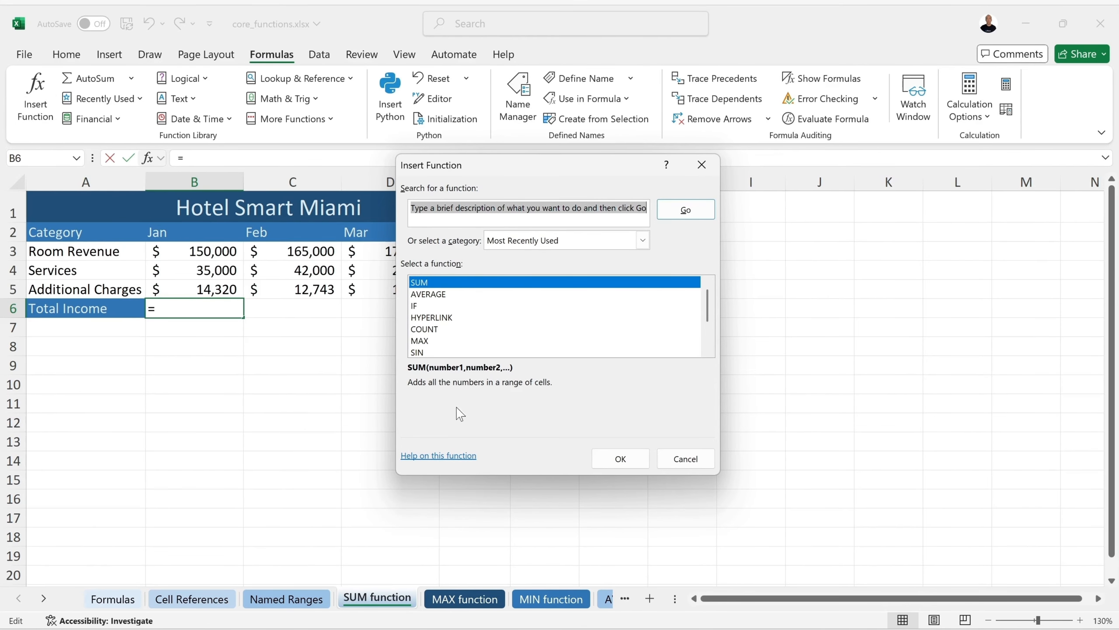
pyautogui.moveTo(538, 176); pyautogui.dragTo(528, 207)
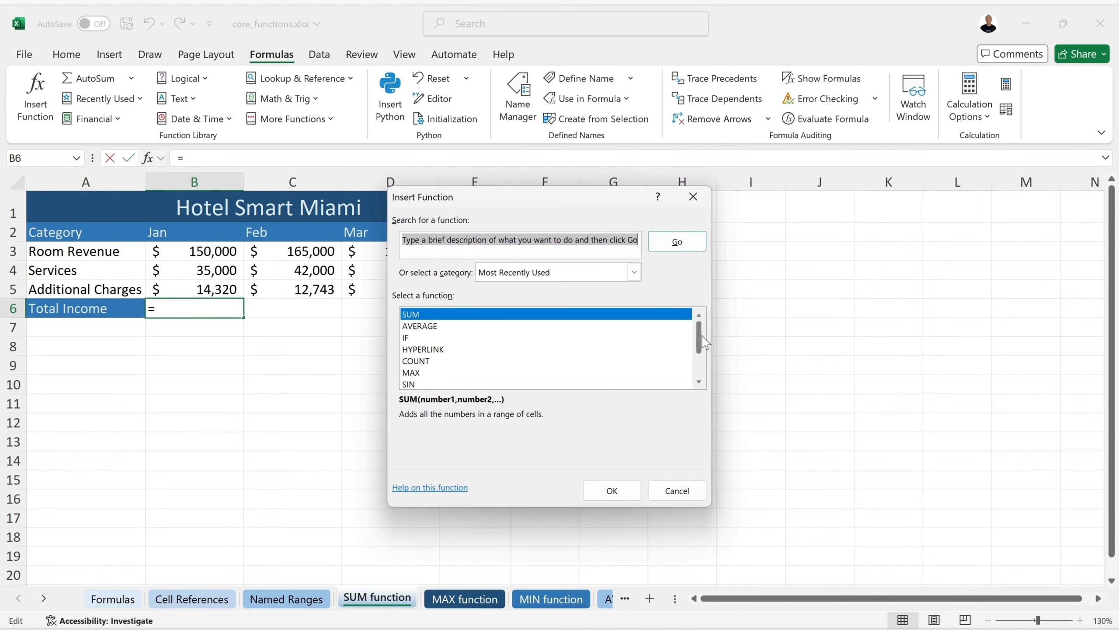
pyautogui.moveTo(703, 344)
pyautogui.mouseDown()
pyautogui.moveTo(701, 366)
pyautogui.moveTo(705, 329)
pyautogui.mouseUp()
pyautogui.click(634, 273)
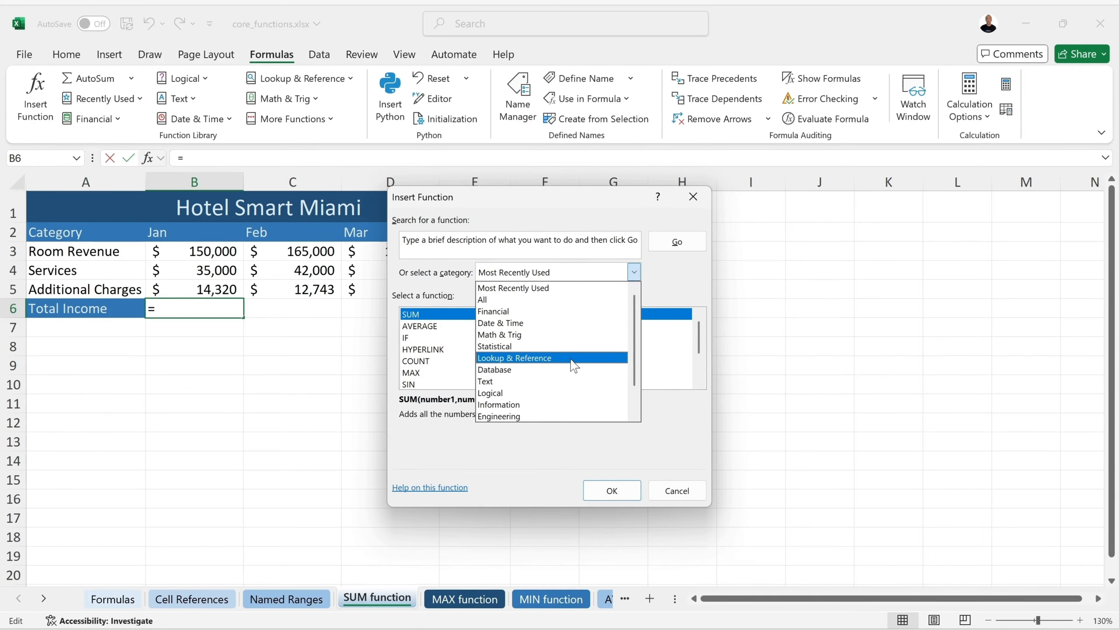
pyautogui.click(684, 279)
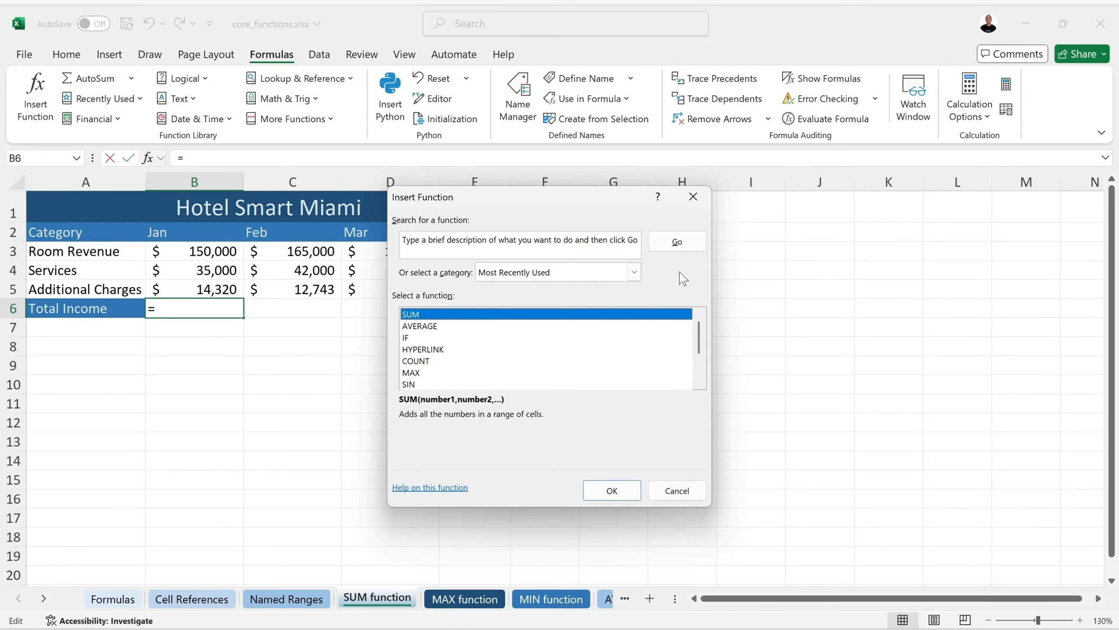
pyautogui.click(612, 490)
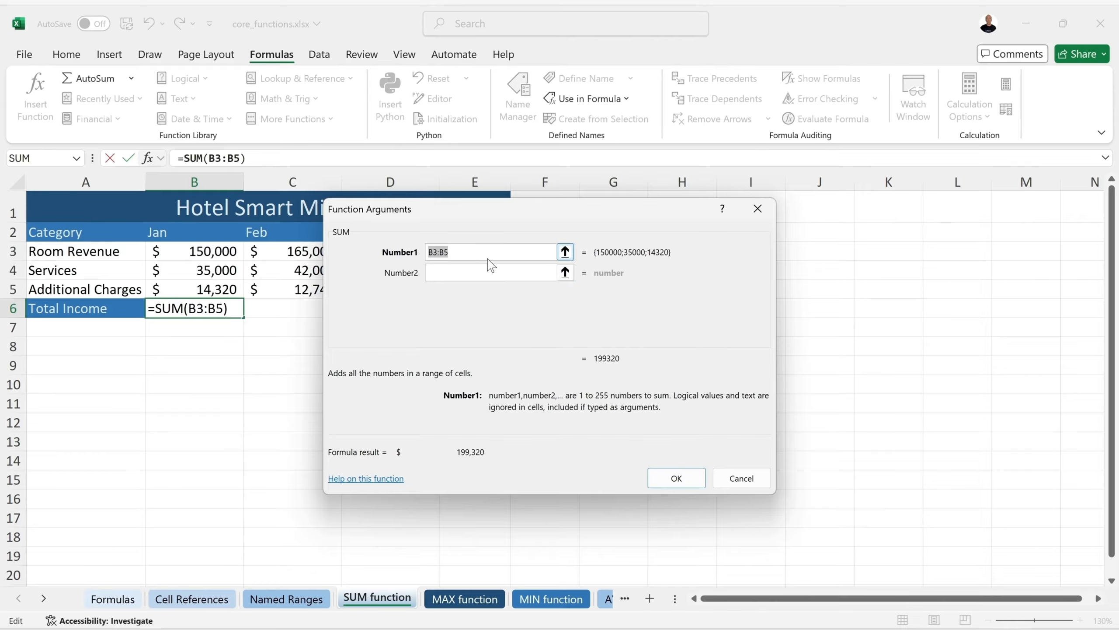
pyautogui.click(736, 479)
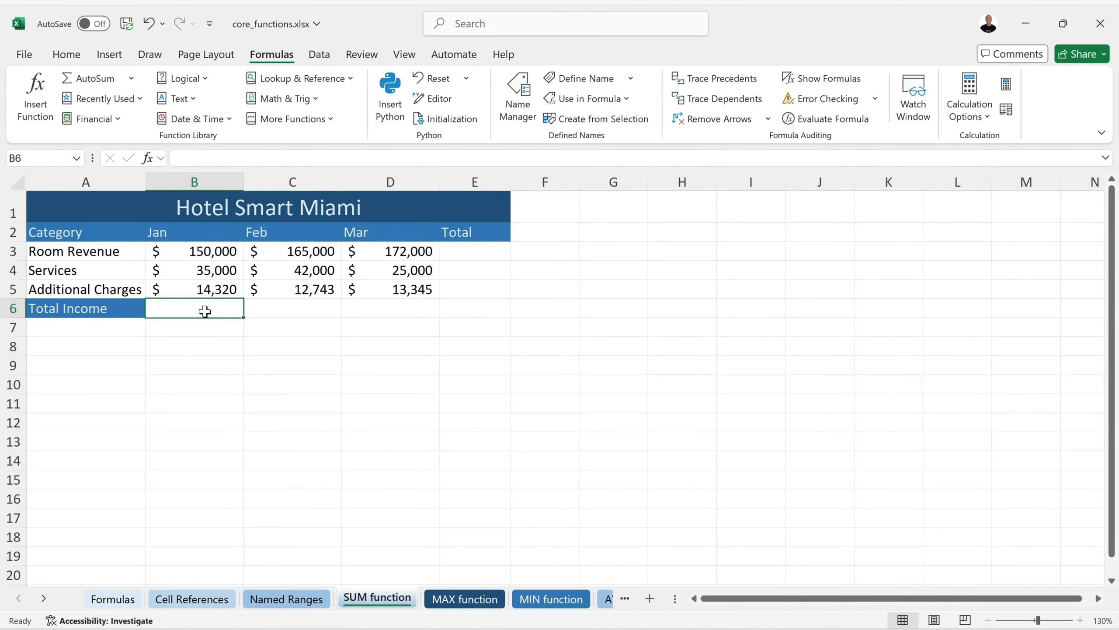
# AutoSum January in B6 and fill it across to D6 ($199,320, $219,743, $210,345)
pyautogui.click(93, 80)
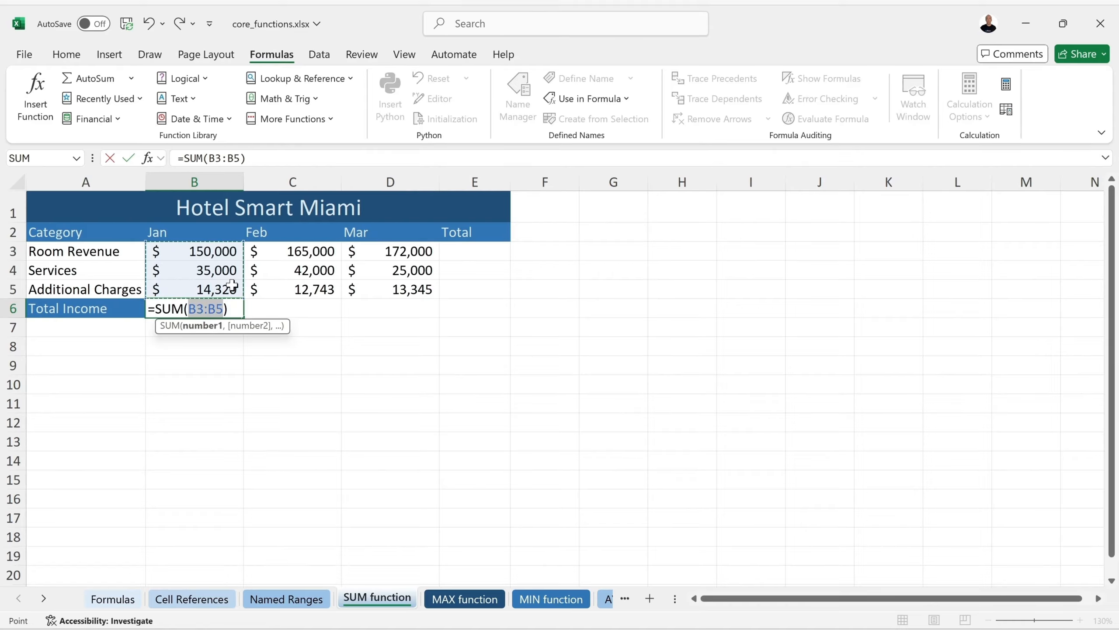
pyautogui.press('Return')
pyautogui.click(224, 309)
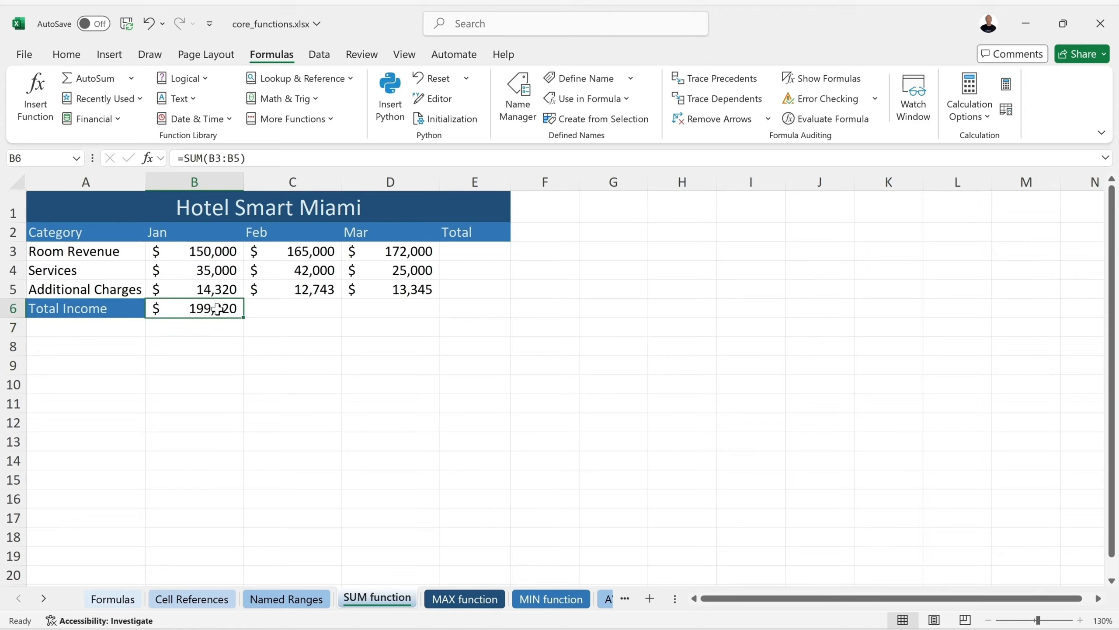
pyautogui.moveTo(245, 320); pyautogui.dragTo(441, 319)
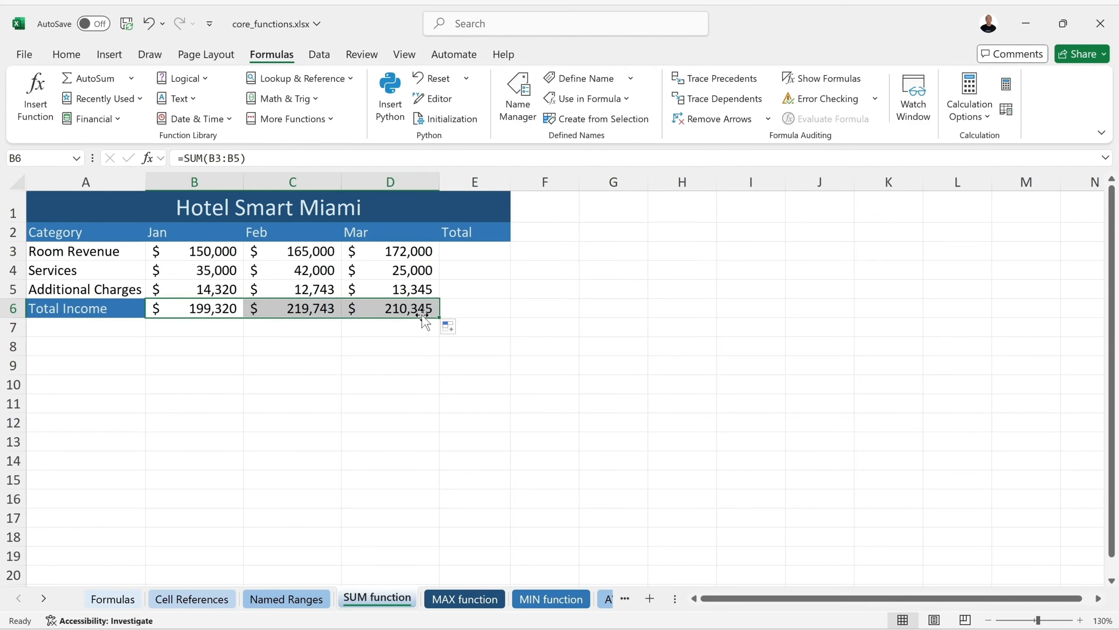
# Try AutoSum row totals in E3 and E4:E6, then clear them again
pyautogui.click(459, 254)
pyautogui.click(91, 80)
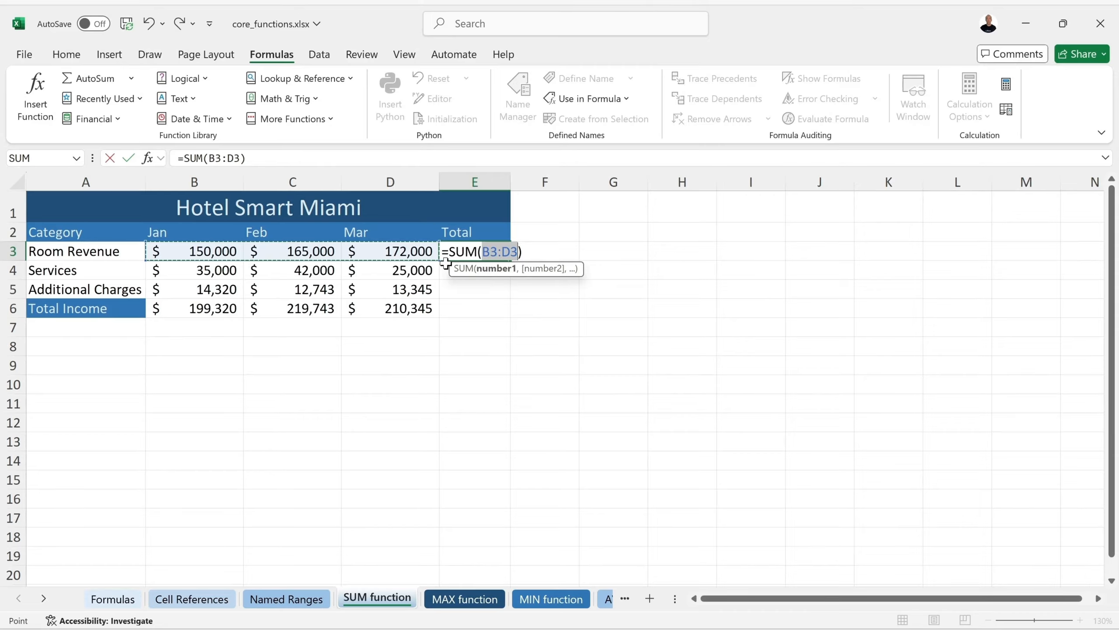
pyautogui.press('Return')
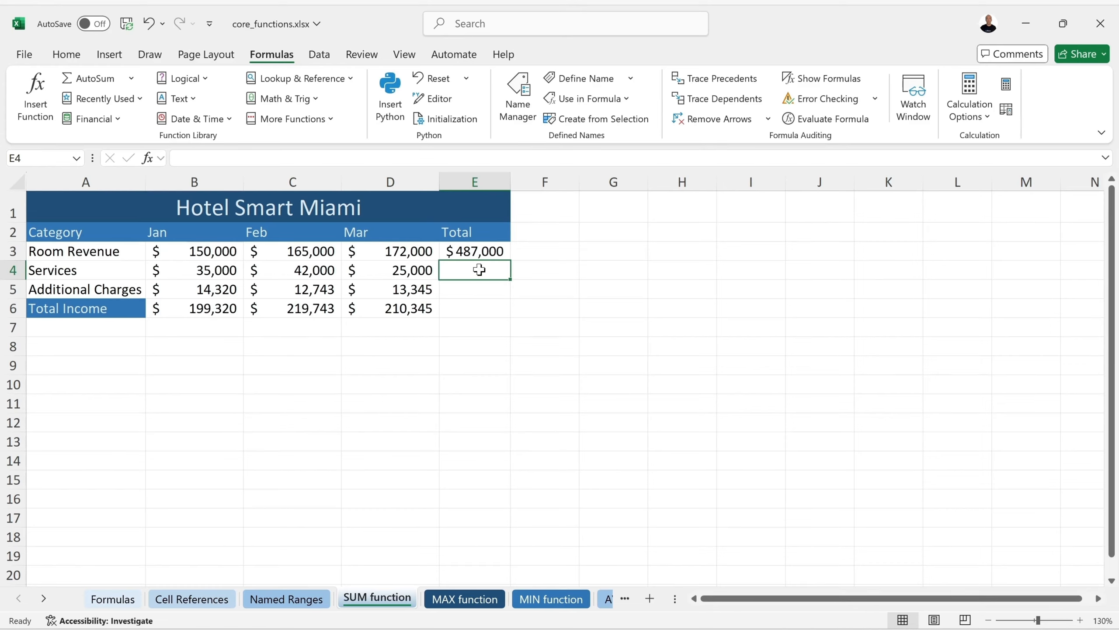
pyautogui.moveTo(479, 270); pyautogui.dragTo(477, 307)
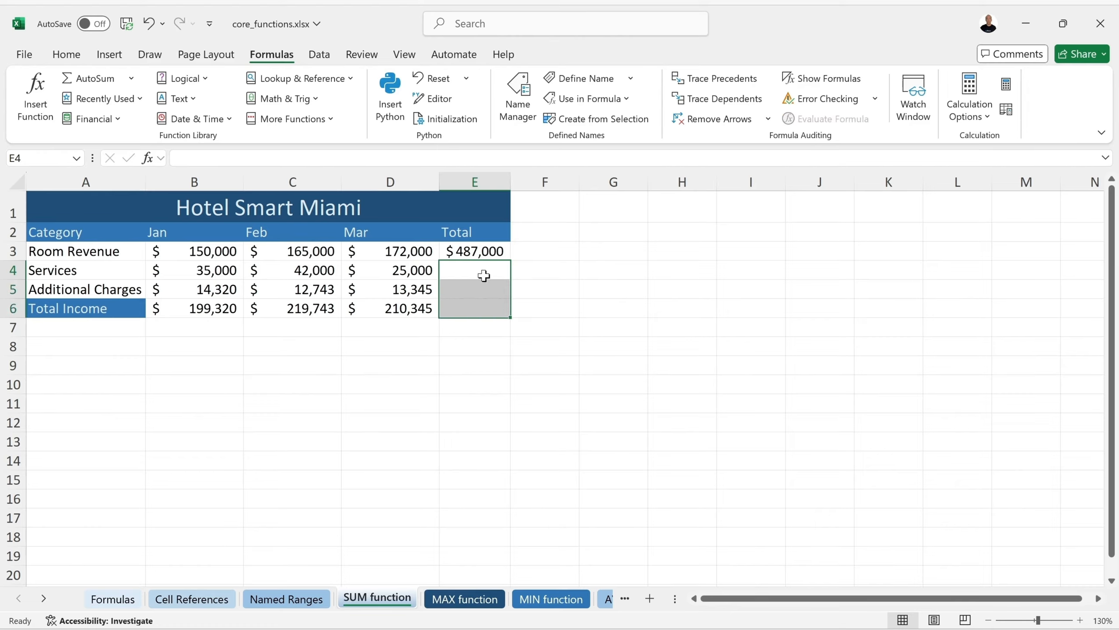
pyautogui.click(81, 80)
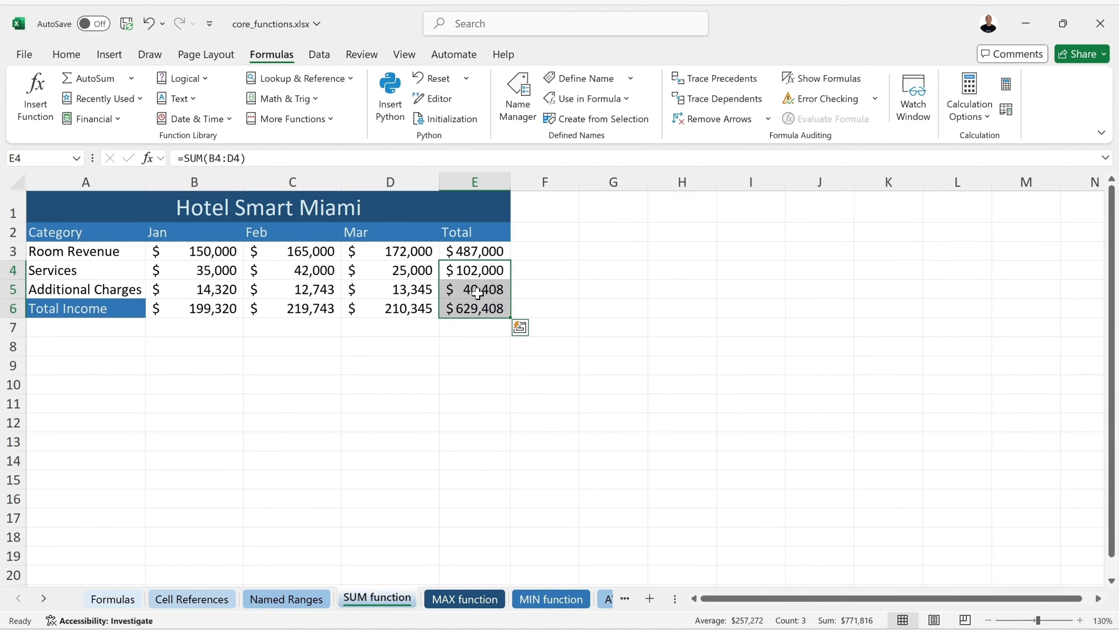
pyautogui.press('Delete')
pyautogui.click(474, 270)
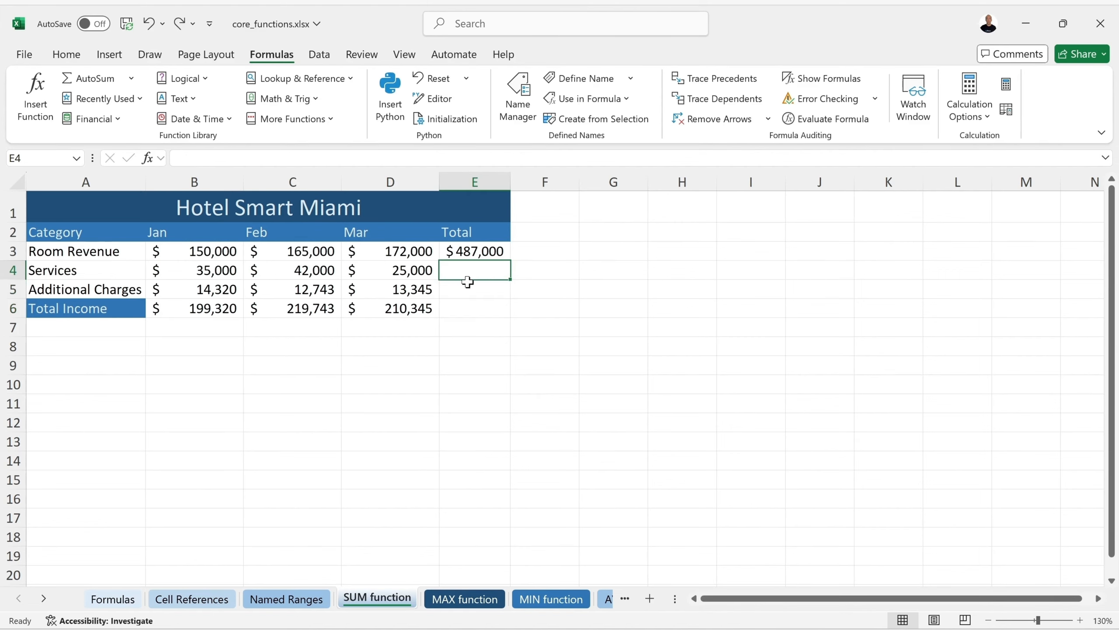
pyautogui.click(498, 247)
pyautogui.press('BackSpace')
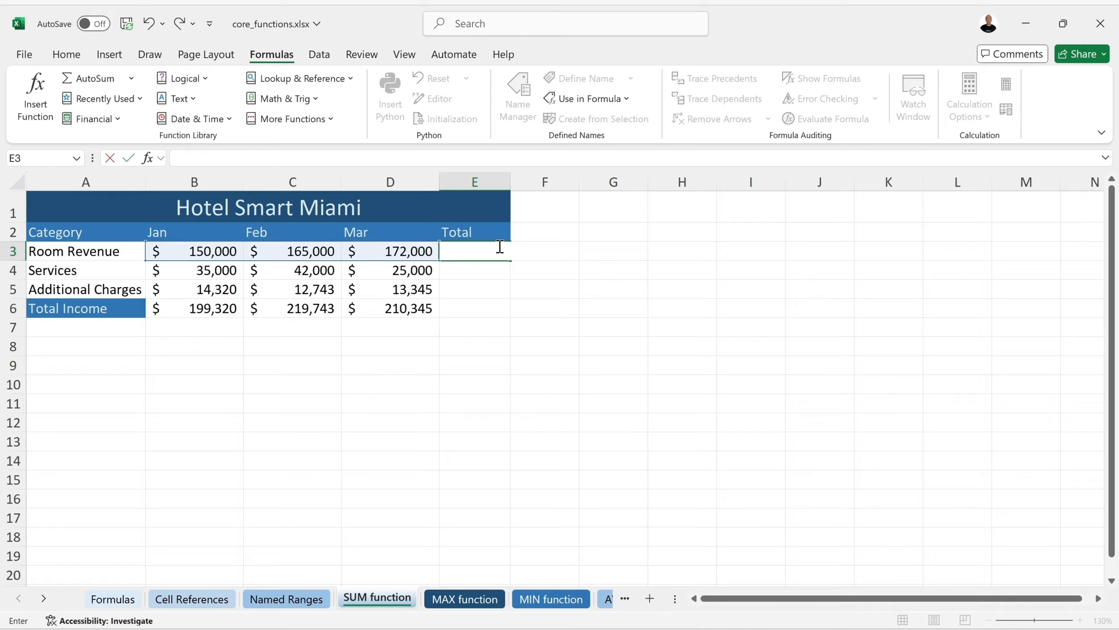
pyautogui.click(500, 246)
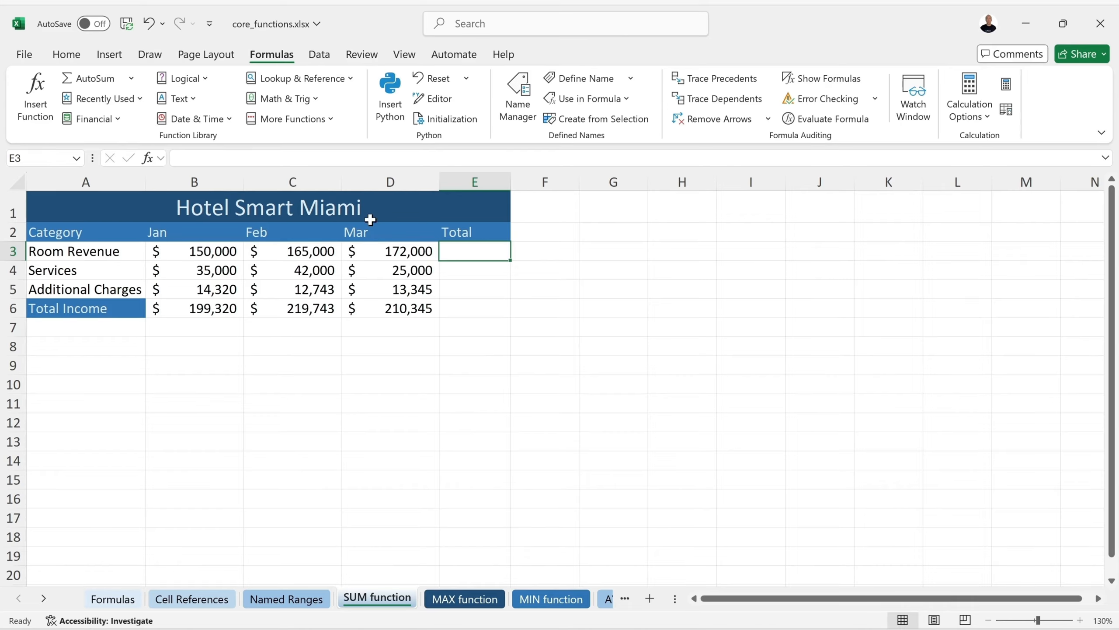
pyautogui.click(131, 80)
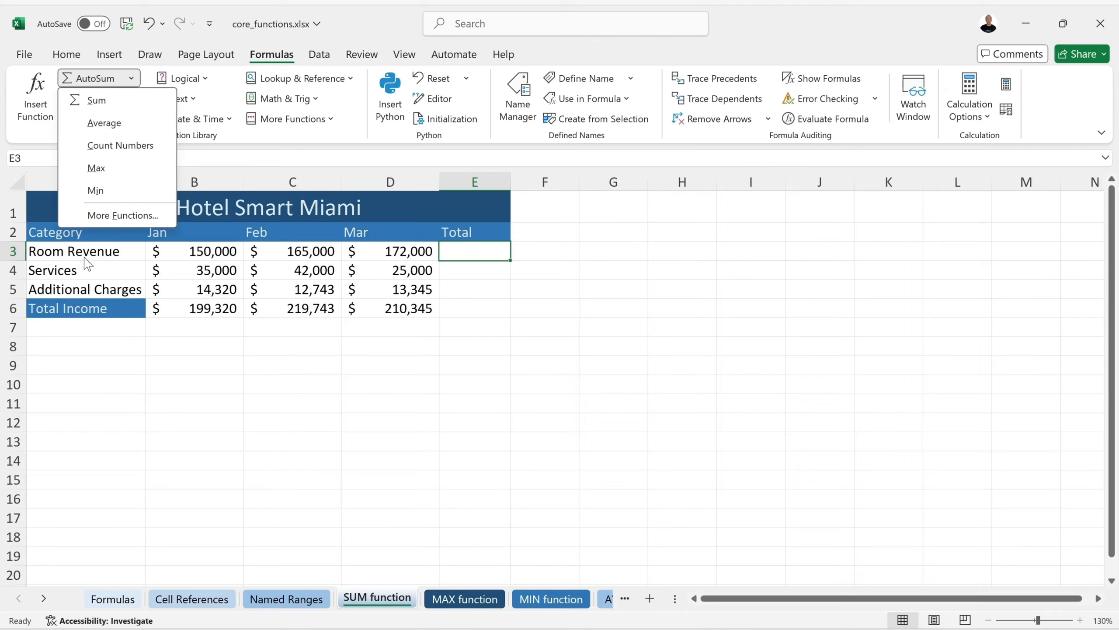
pyautogui.click(91, 124)
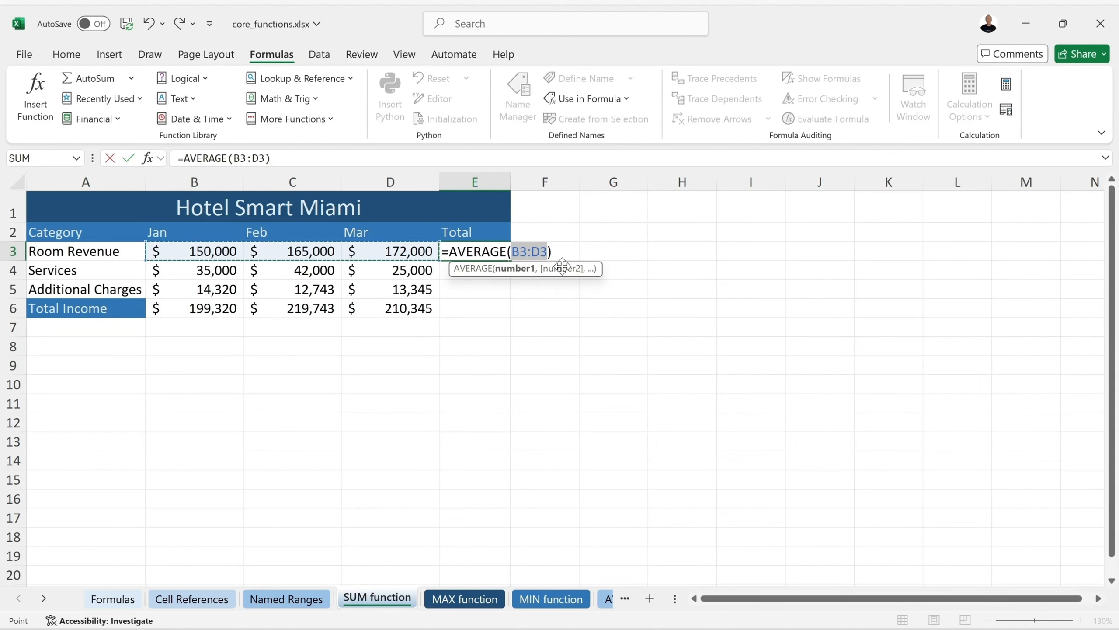
pyautogui.press('Return')
pyautogui.click(490, 254)
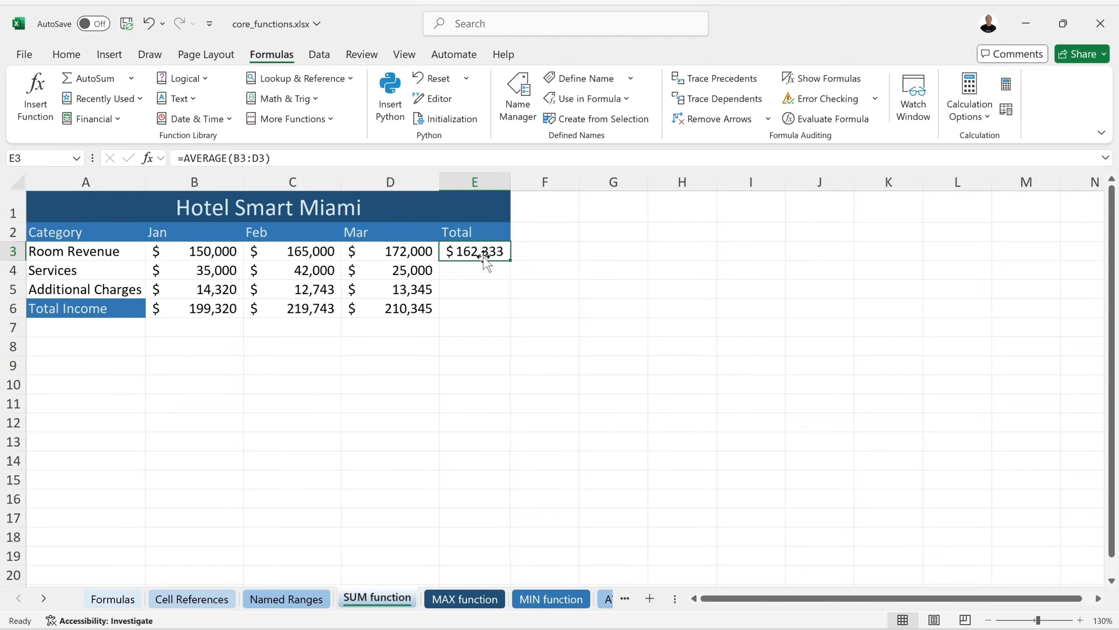
pyautogui.press('Delete')
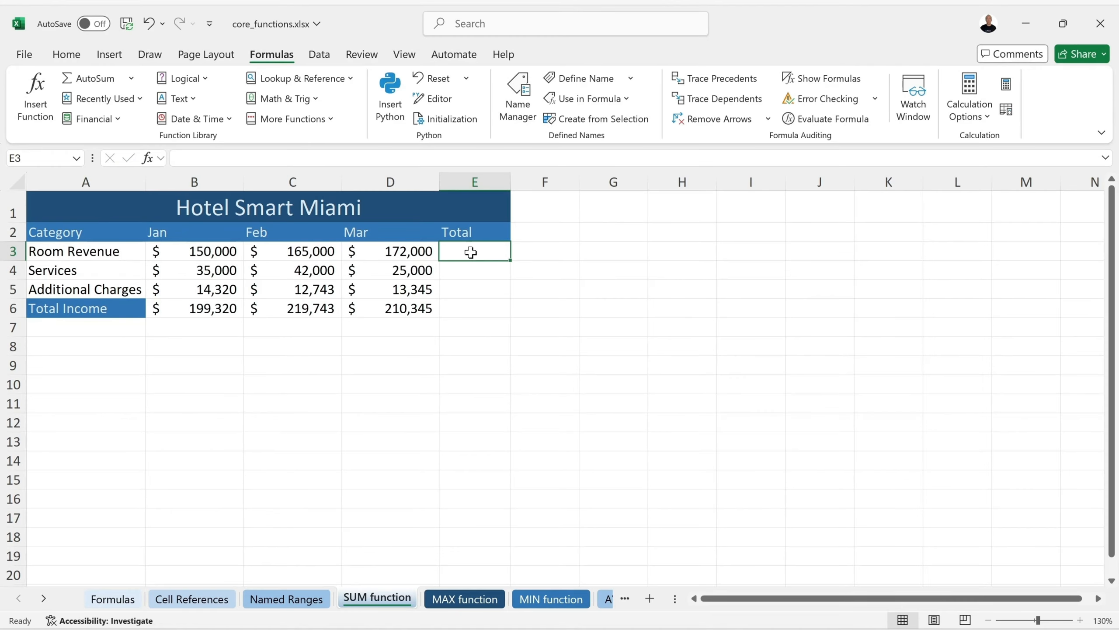
pyautogui.click(132, 79)
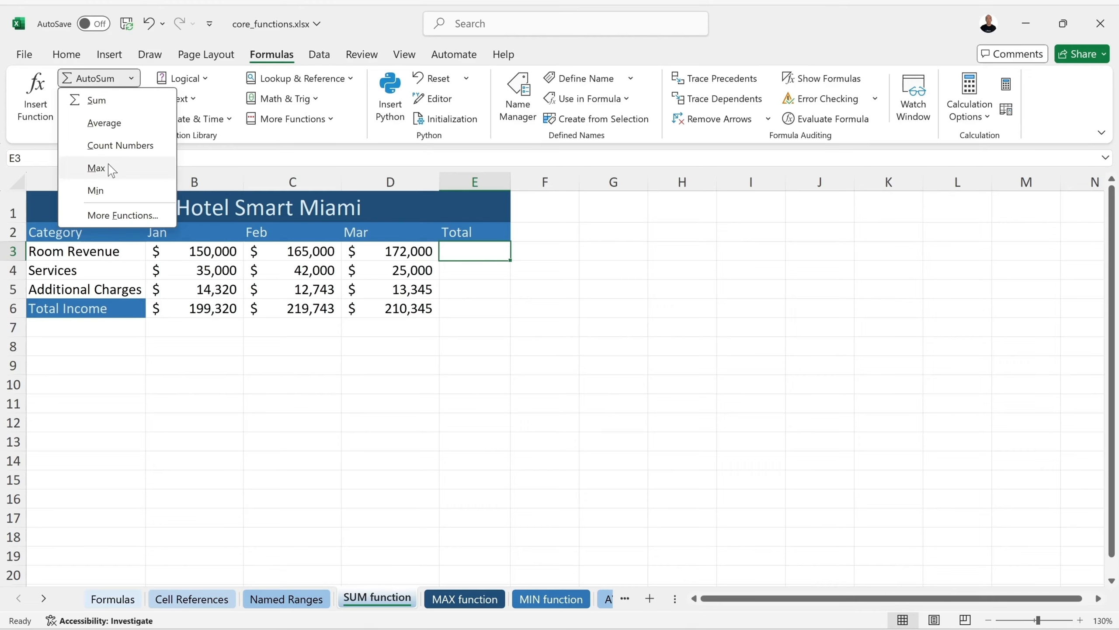
pyautogui.click(118, 176)
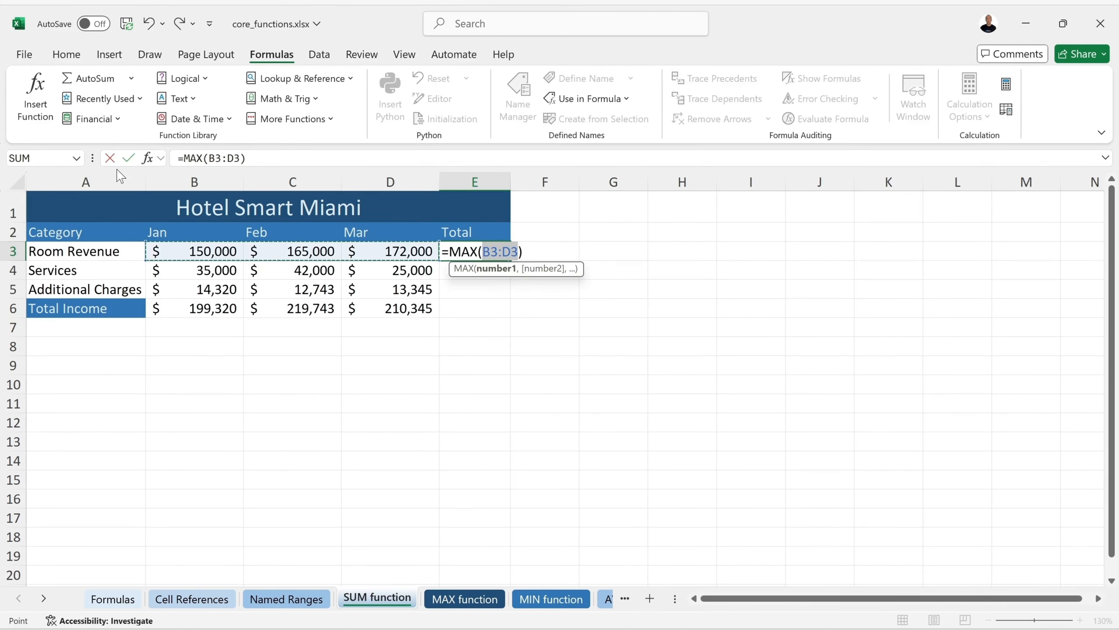
pyautogui.press('Return')
pyautogui.press('Up')
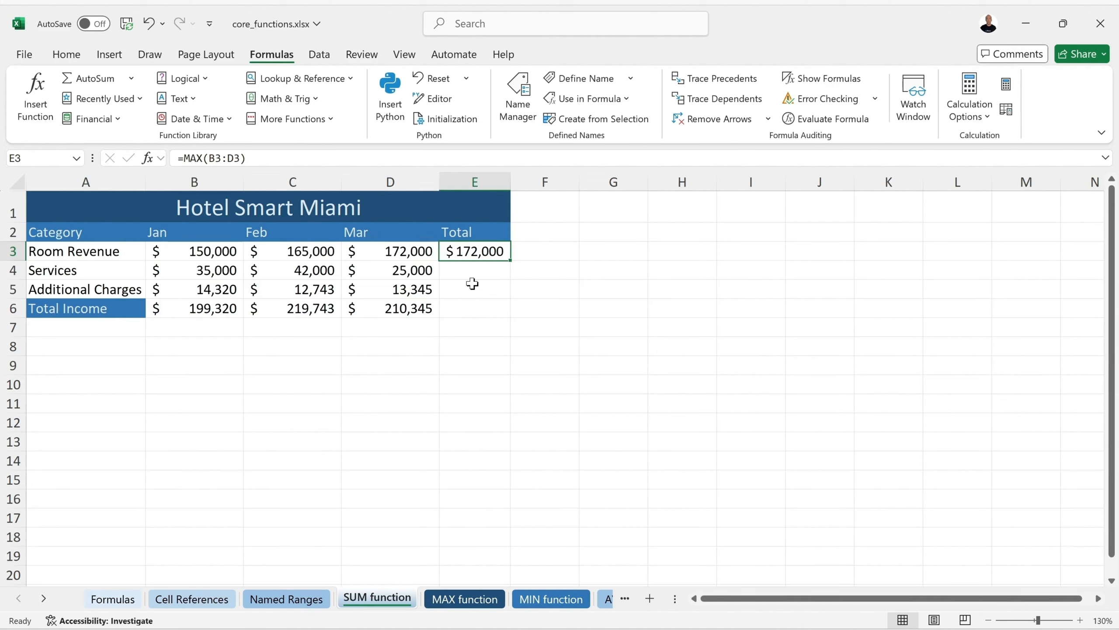
pyautogui.press('BackSpace')
# AutoSum Total cells E3:E6 ($487,000, $102,000, $40,408, $629,408) and save the workbook
pyautogui.press('Return')
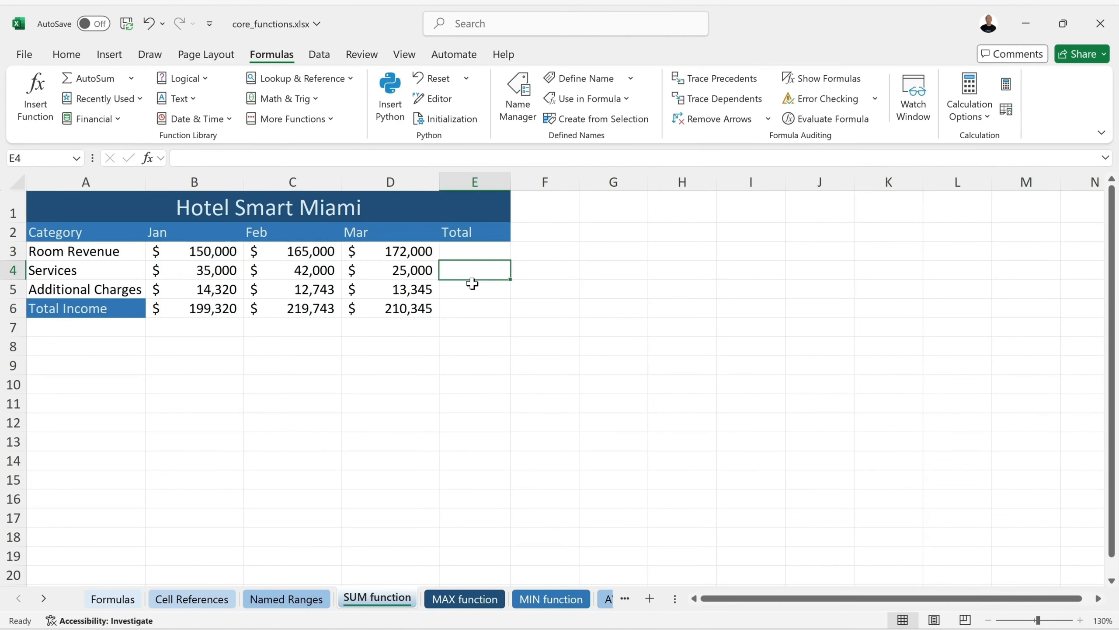
pyautogui.moveTo(475, 250); pyautogui.dragTo(467, 310)
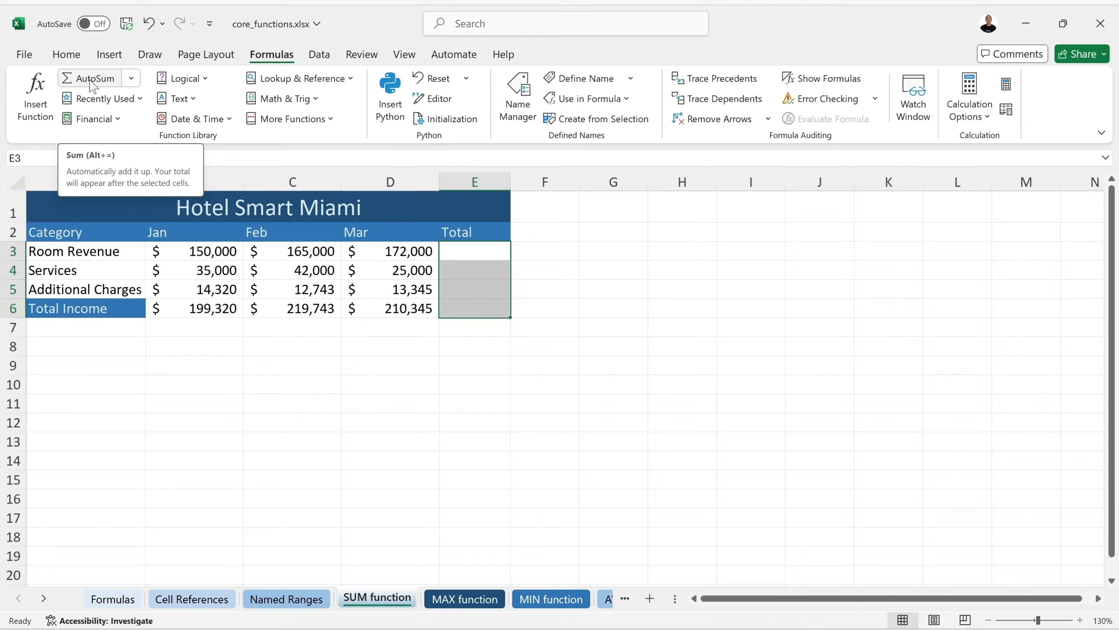
pyautogui.click(92, 79)
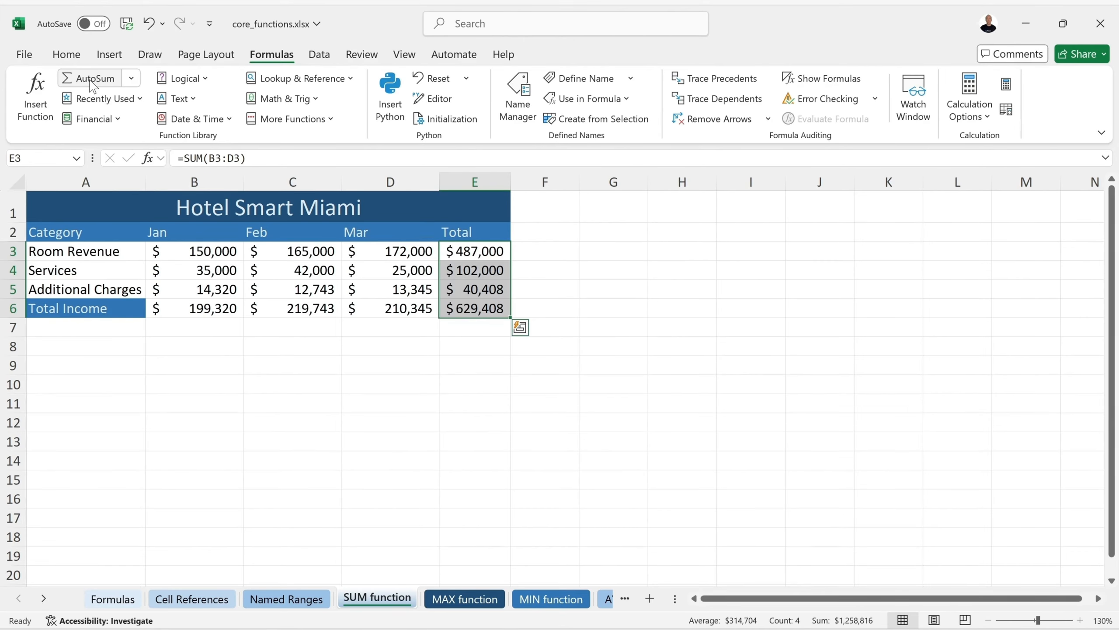
pyautogui.click(472, 326)
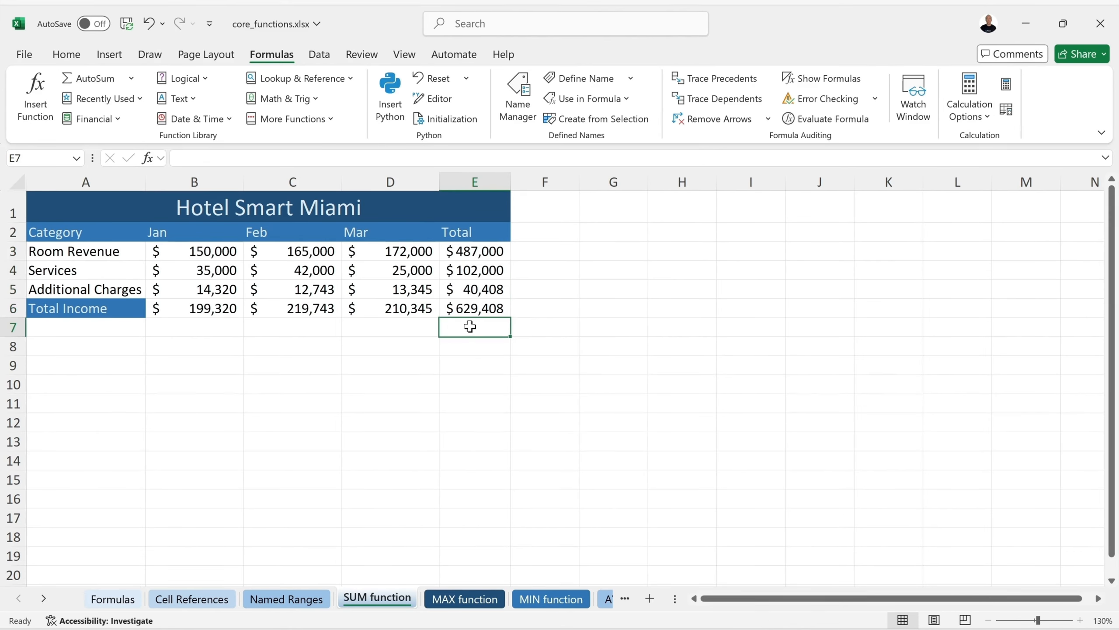
pyautogui.click(127, 24)
pyautogui.click(519, 105)
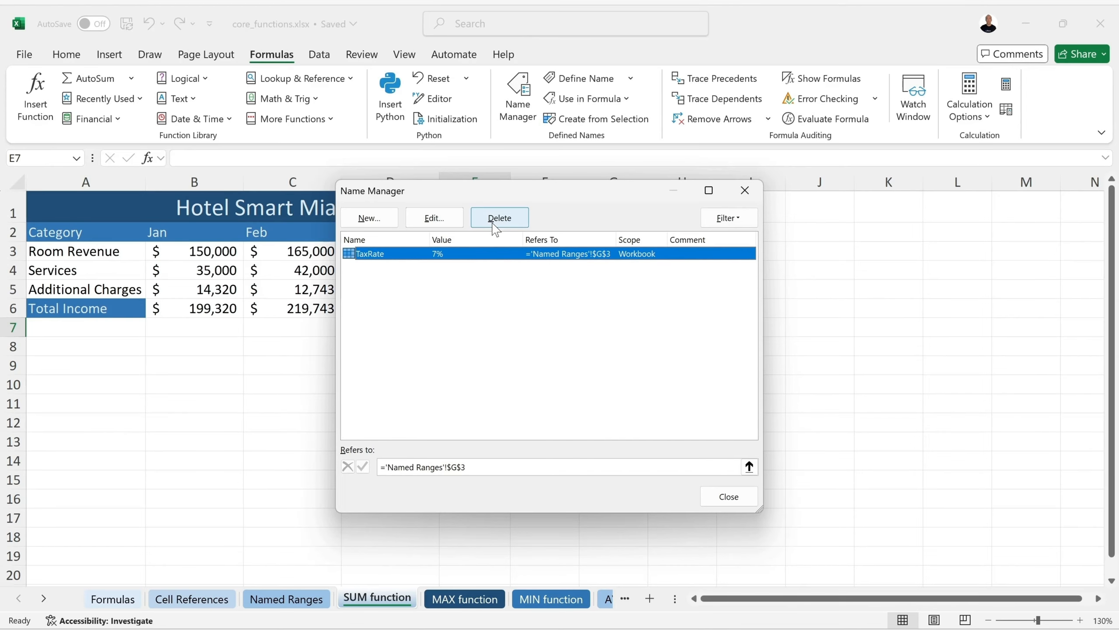
pyautogui.click(734, 497)
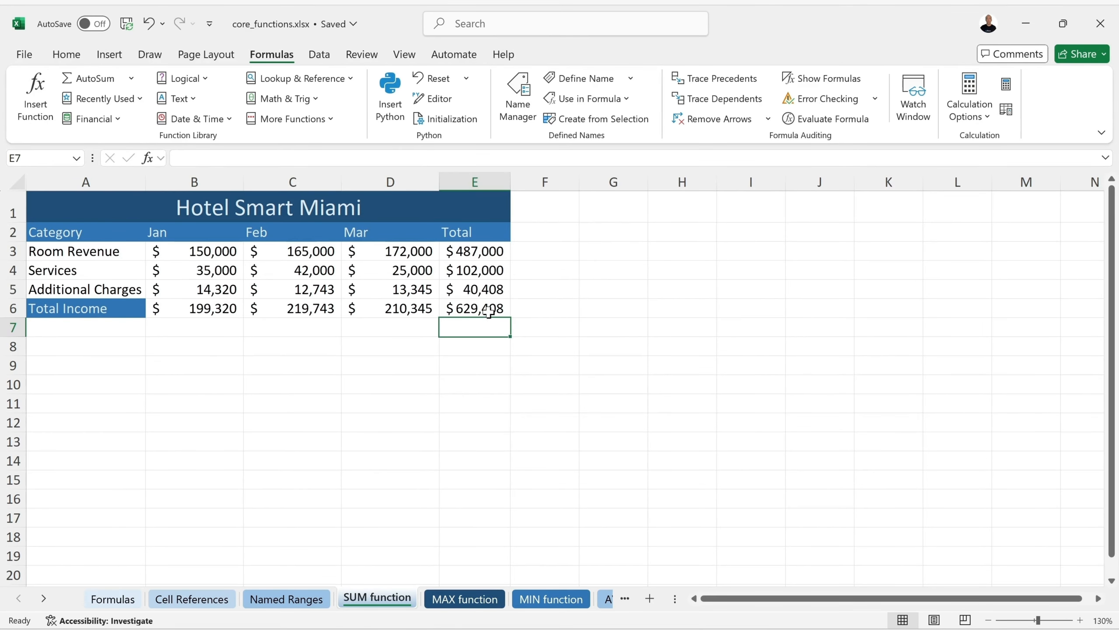
pyautogui.click(484, 305)
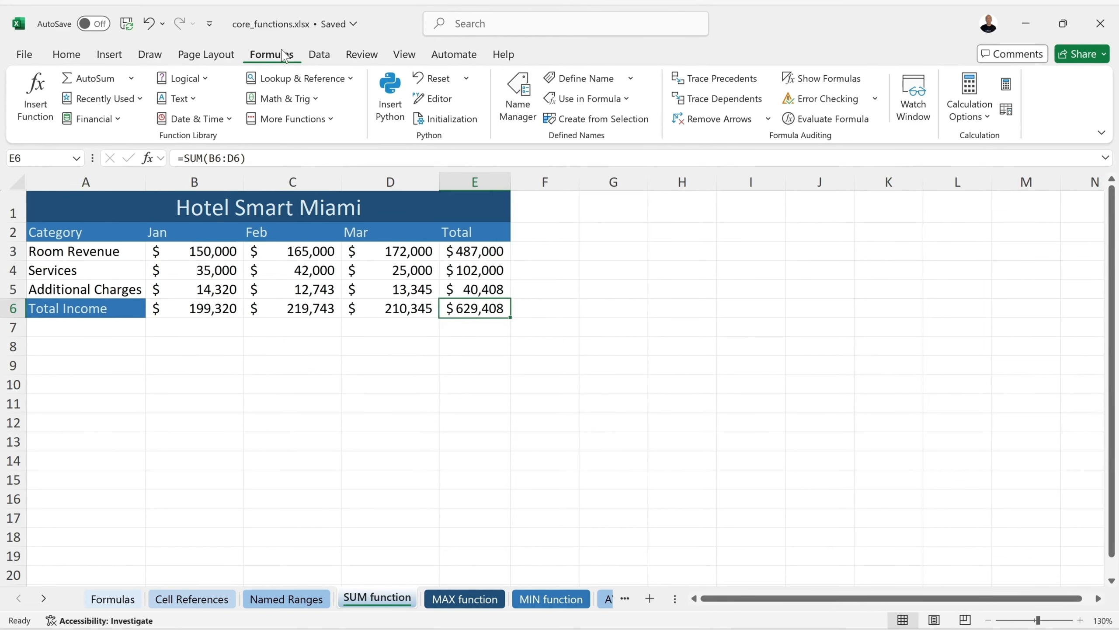
pyautogui.click(516, 98)
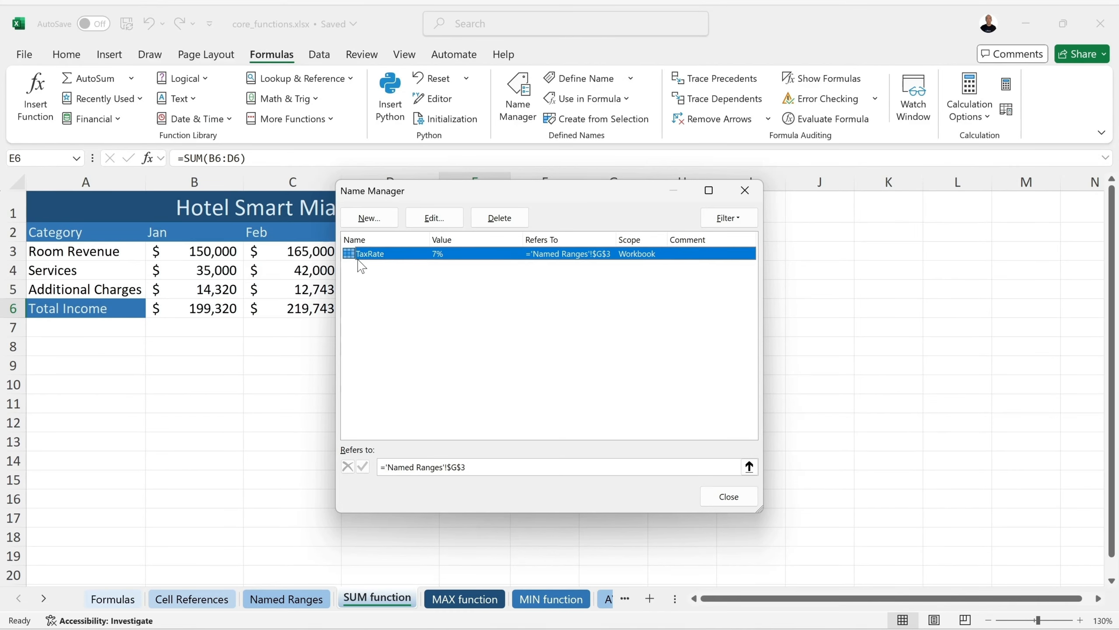
# Close the defined names list and move to the MAX function sheet
pyautogui.click(708, 495)
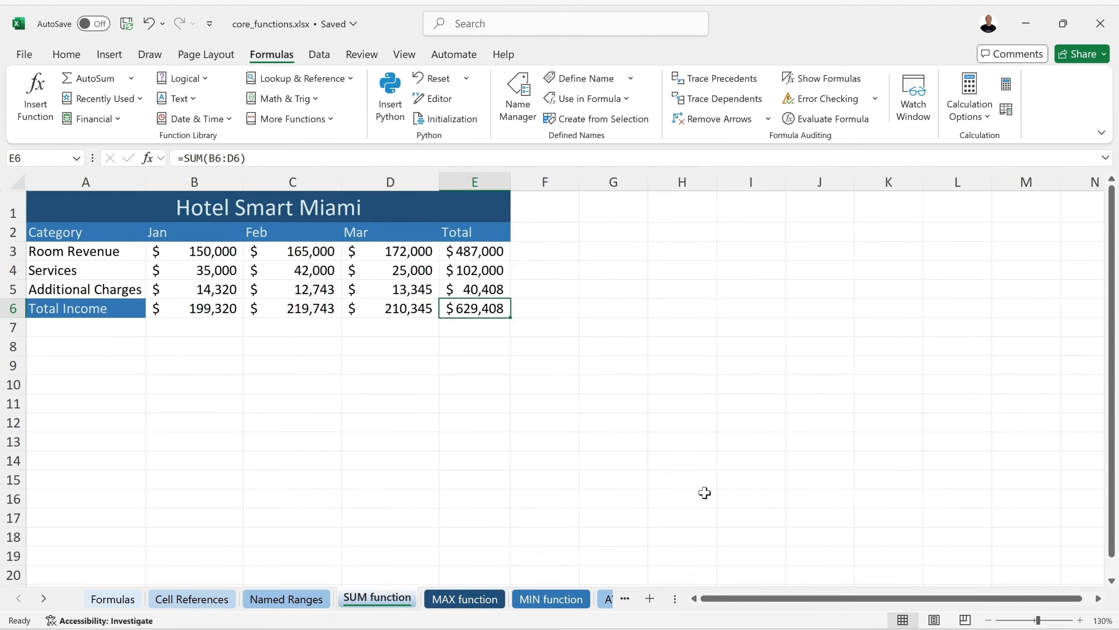
pyautogui.hotkey('ctrl', 's')
pyautogui.hotkey('ctrl', 'pagedown')
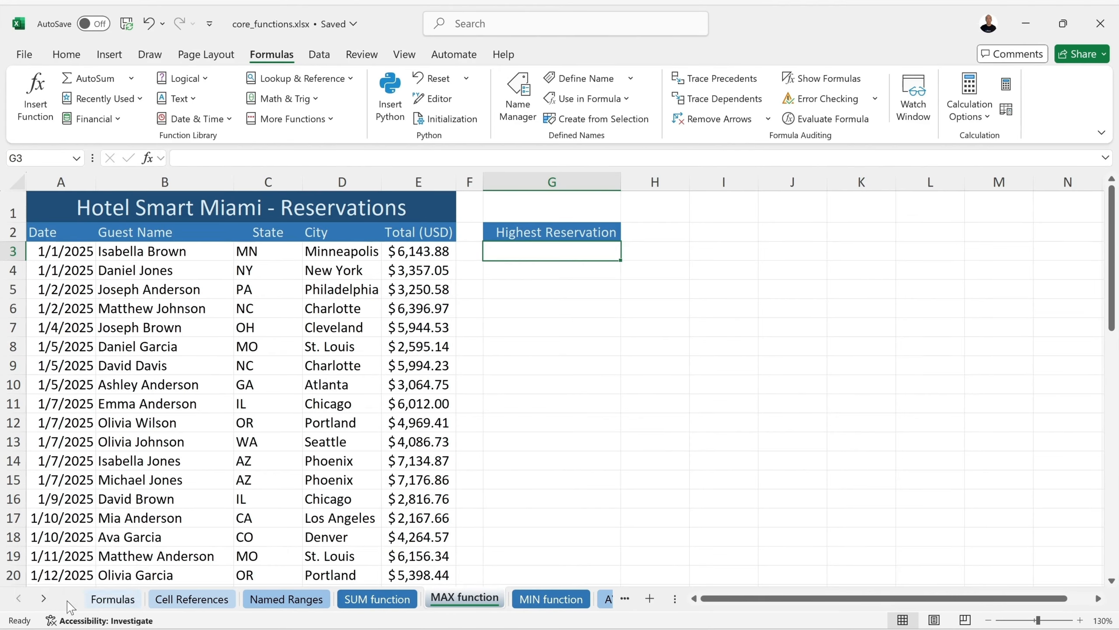
# Scroll the sheet tabs back and forth until the COUNT function tab is visible
pyautogui.click(44, 599)
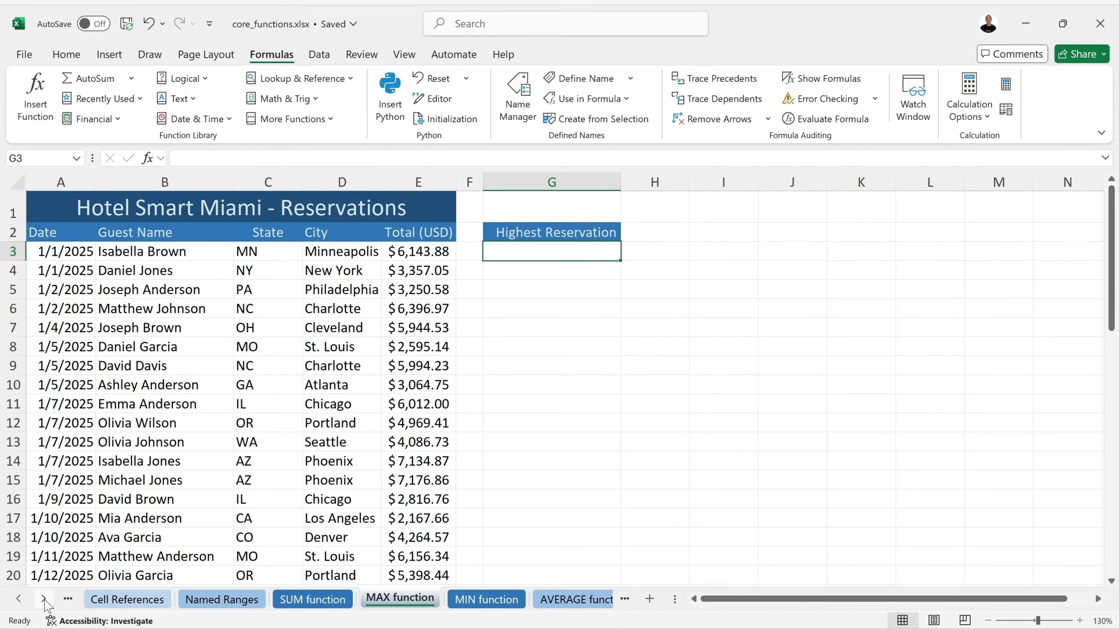
pyautogui.click(44, 600)
pyautogui.click(44, 600)
pyautogui.click(44, 599)
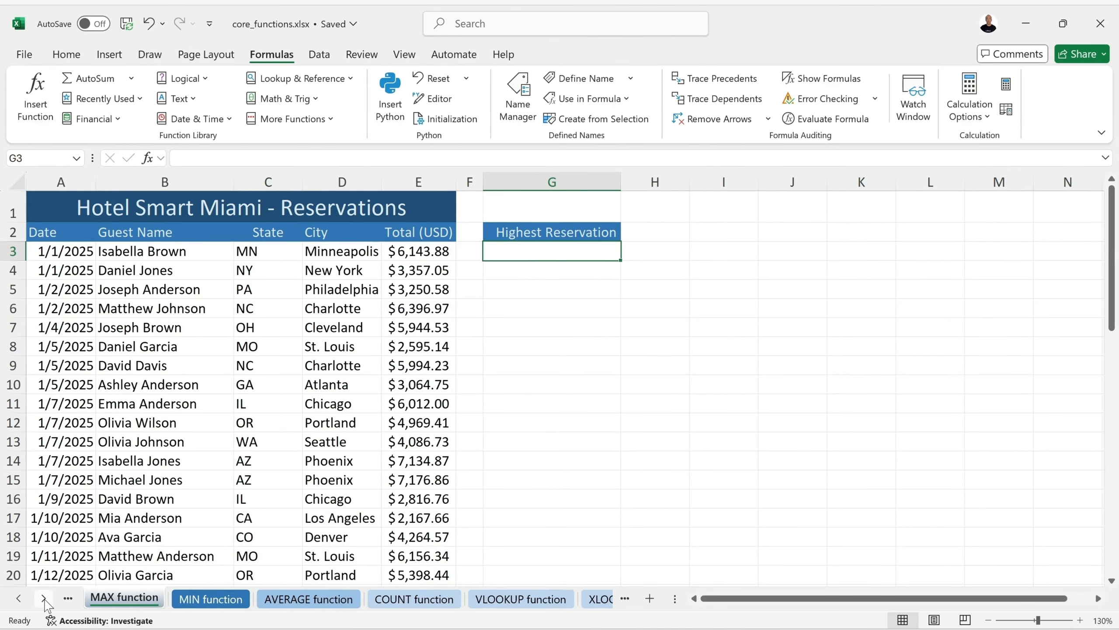
pyautogui.click(44, 599)
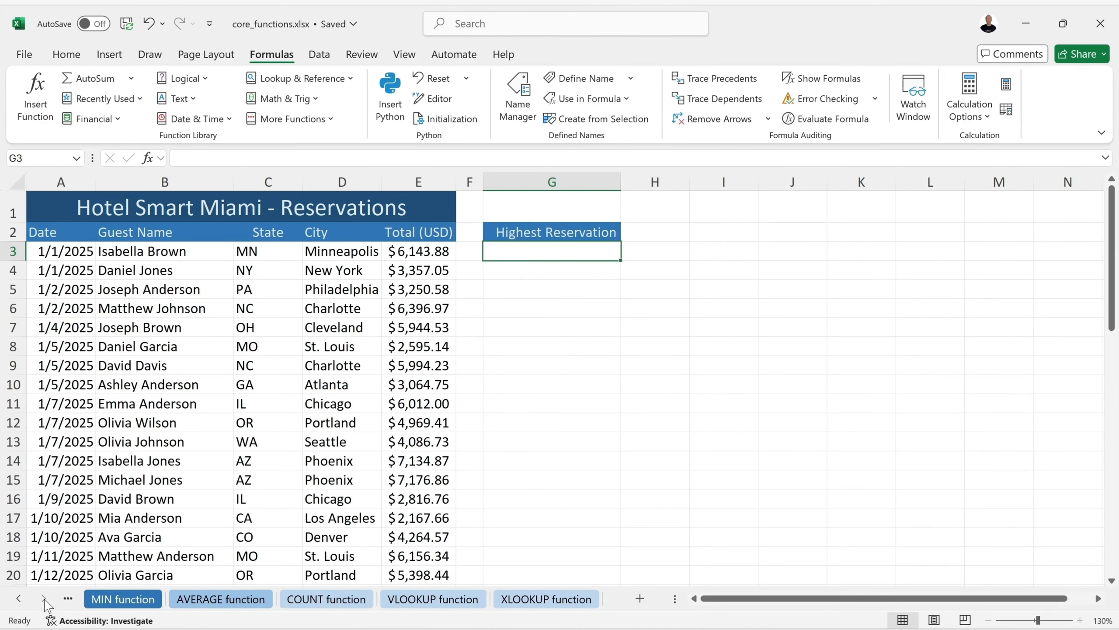
pyautogui.click(18, 598)
pyautogui.click(18, 599)
pyautogui.click(18, 599)
pyautogui.click(18, 598)
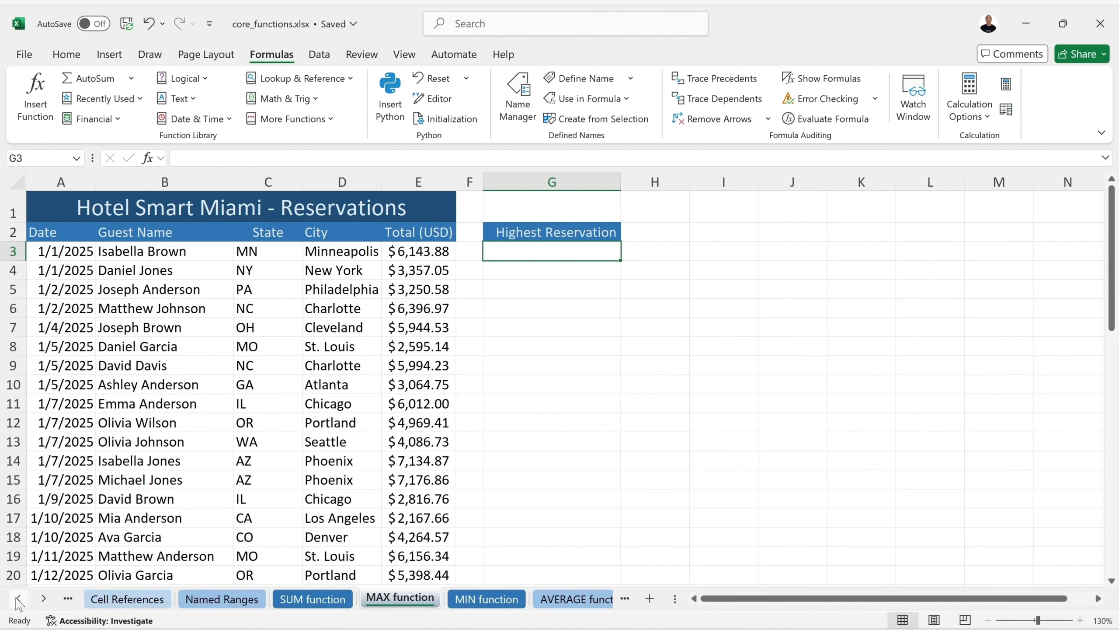
pyautogui.click(18, 598)
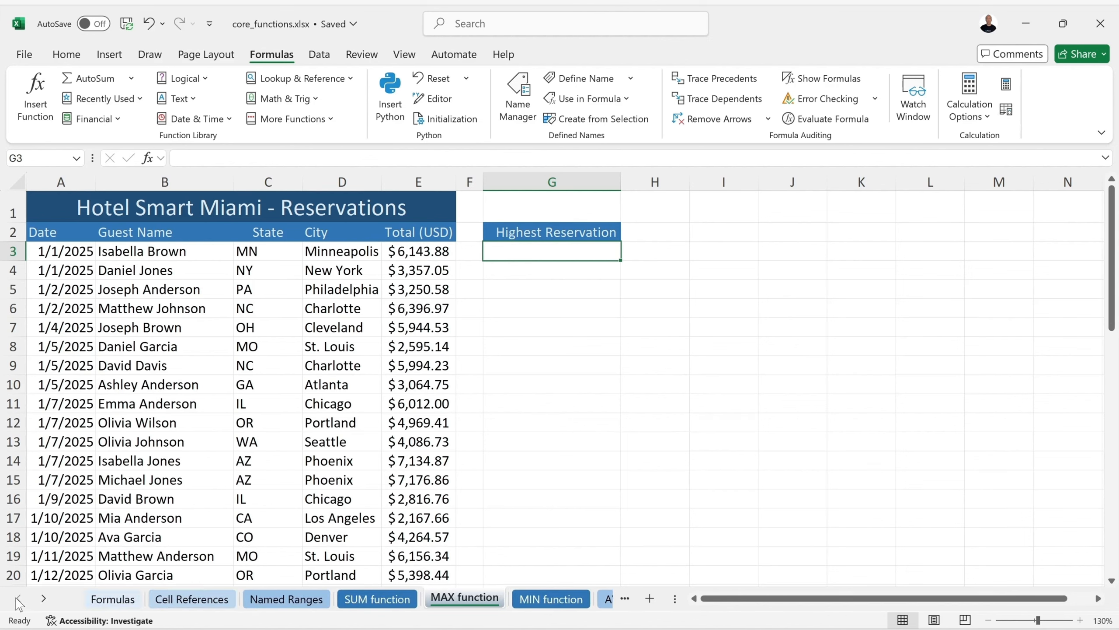
pyautogui.click(44, 599)
pyautogui.click(44, 599)
pyautogui.click(43, 599)
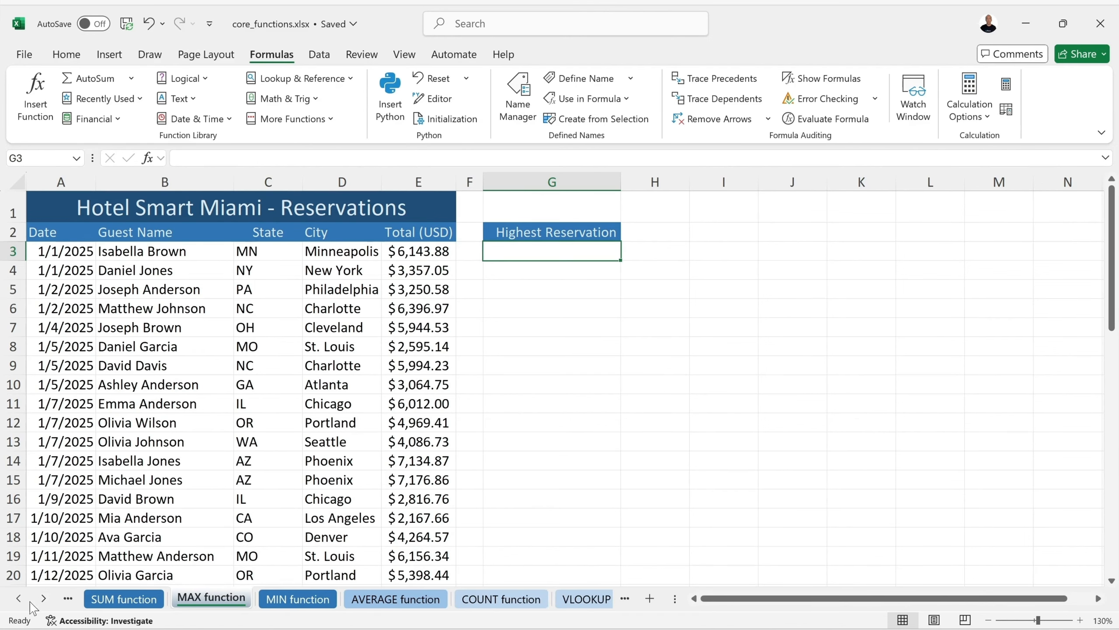
pyautogui.click(18, 598)
pyautogui.click(18, 599)
pyautogui.click(43, 598)
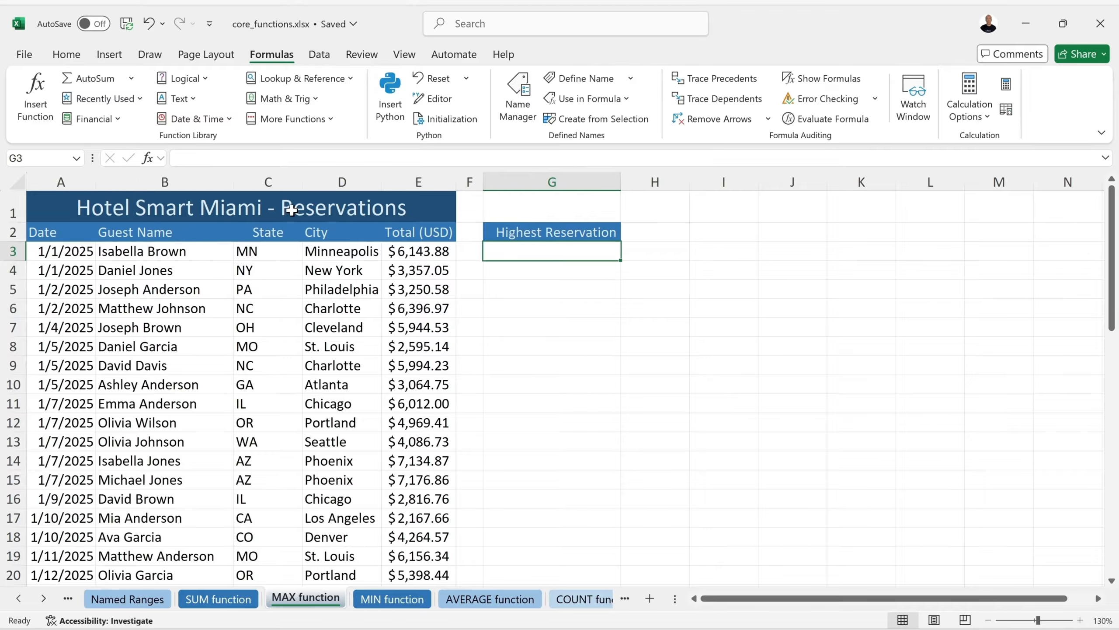
# Review the reservation columns Date, Guest Name, State, City and Total (USD)
pyautogui.click(66, 232)
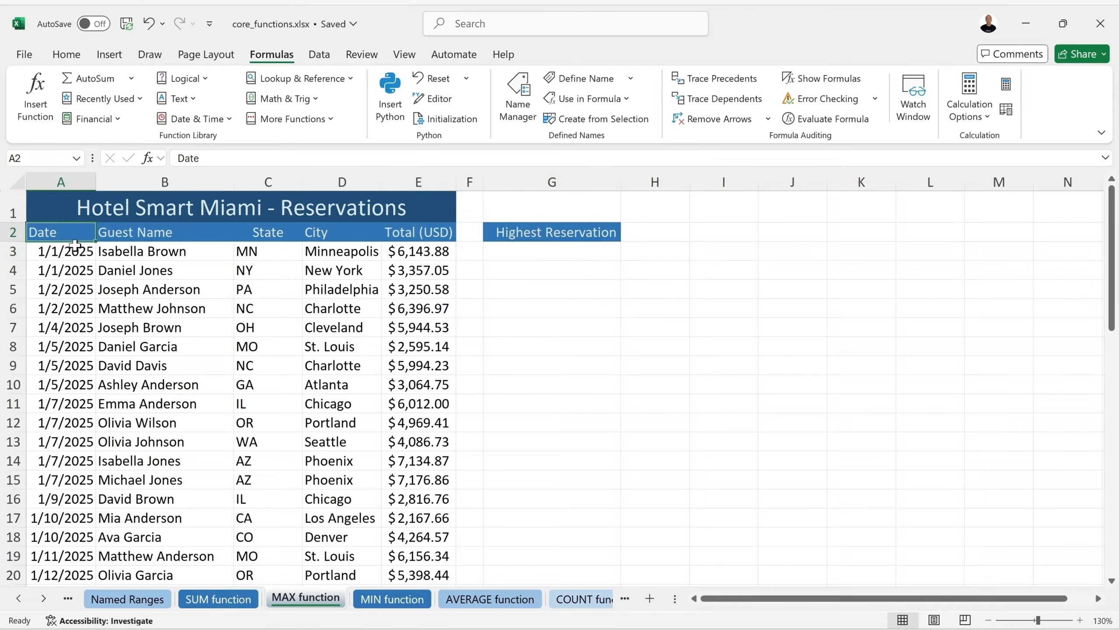
pyautogui.click(161, 233)
pyautogui.click(267, 230)
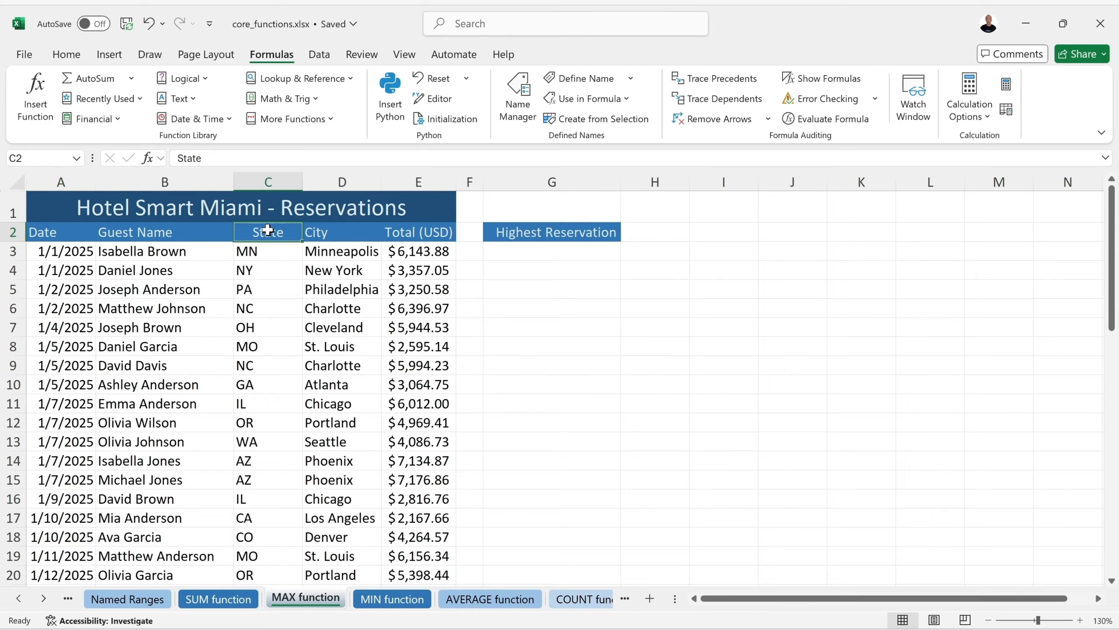
pyautogui.click(353, 233)
pyautogui.click(395, 232)
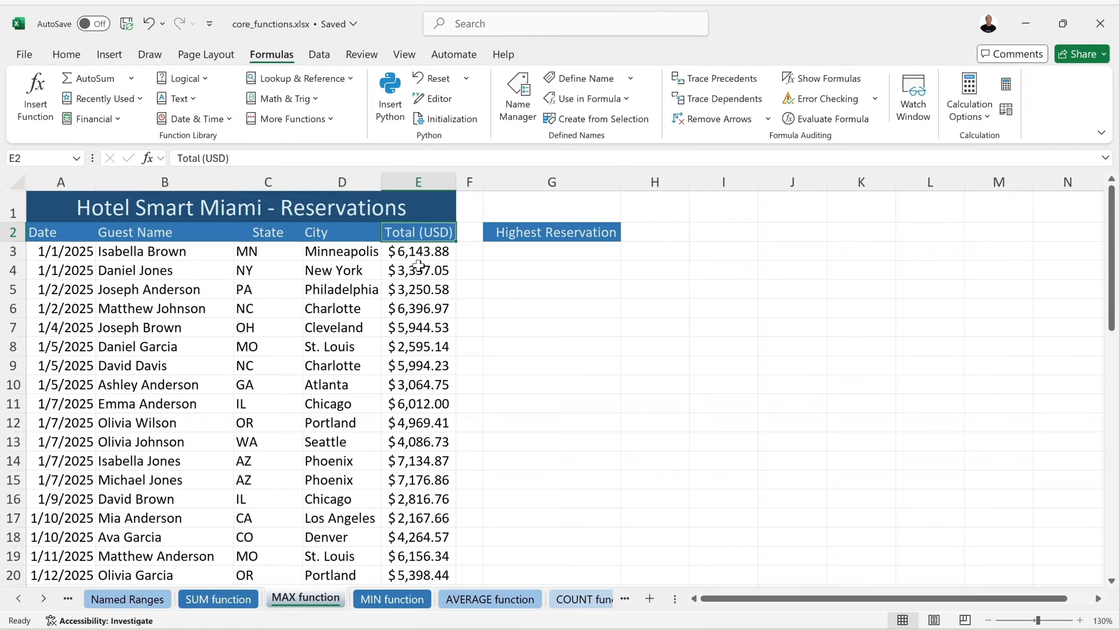
pyautogui.click(419, 253)
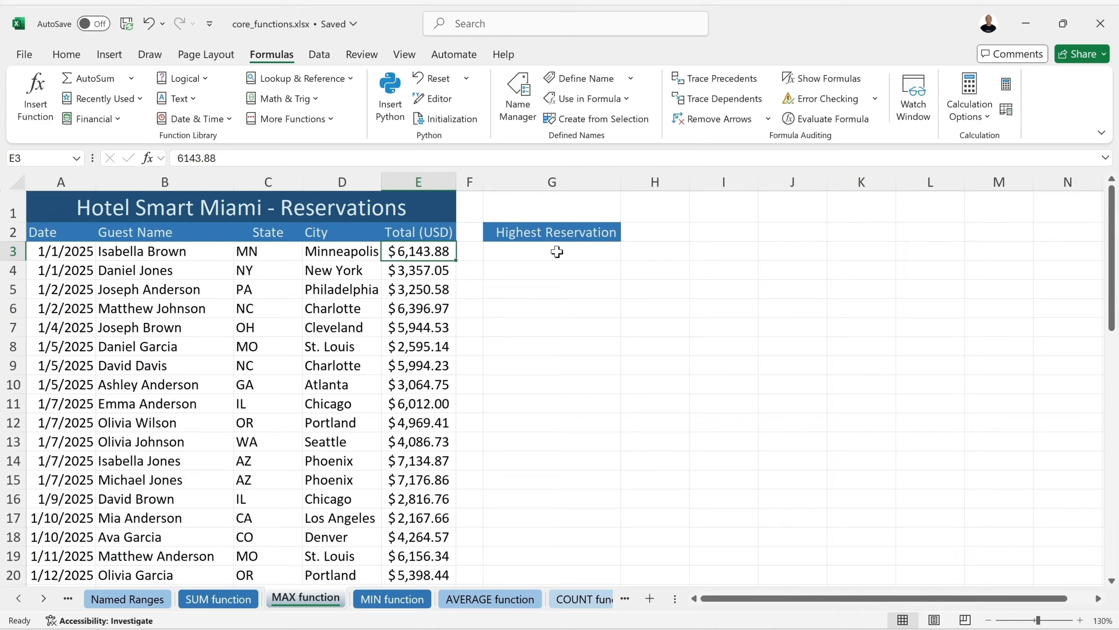
# Begin =MAX(E3:E52 in G3 over the Total (USD) reservation values
pyautogui.click(554, 248)
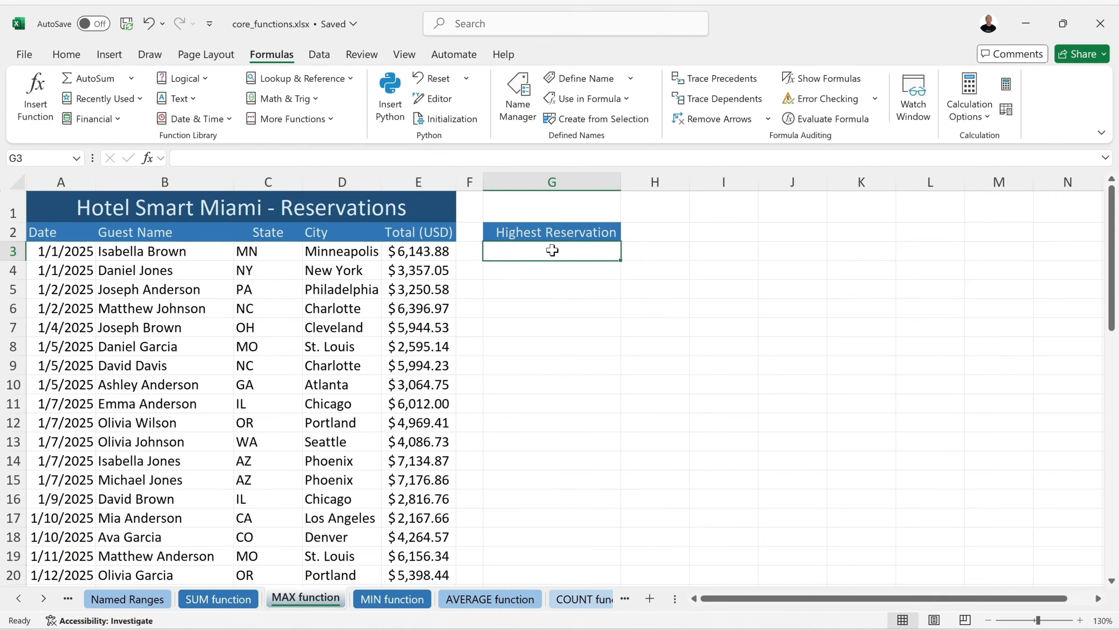
pyautogui.write('=ma')
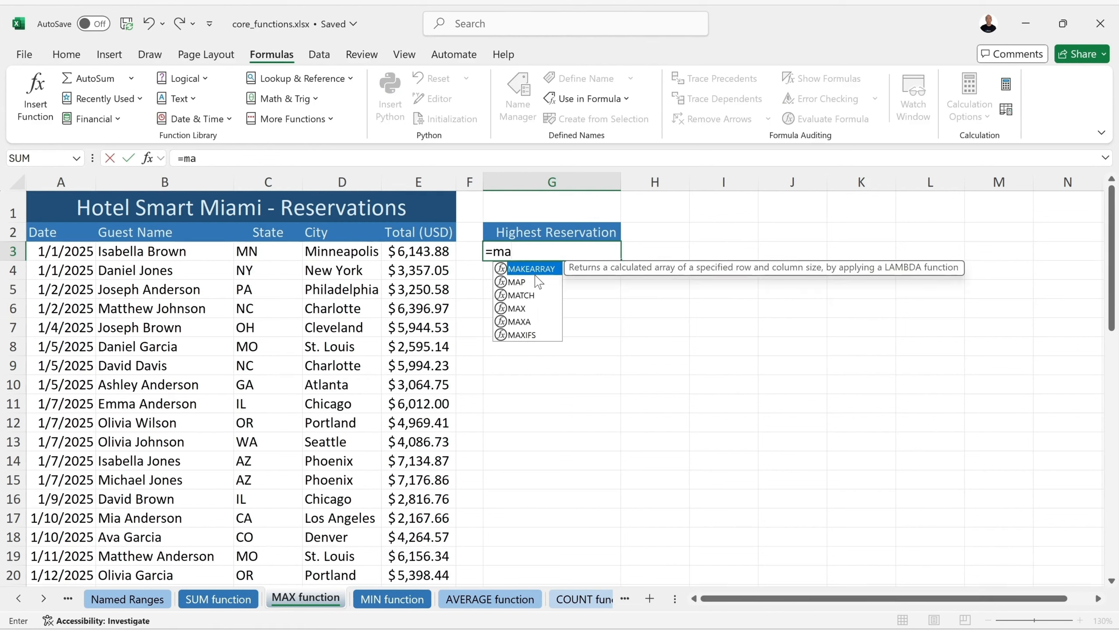
pyautogui.click(518, 309)
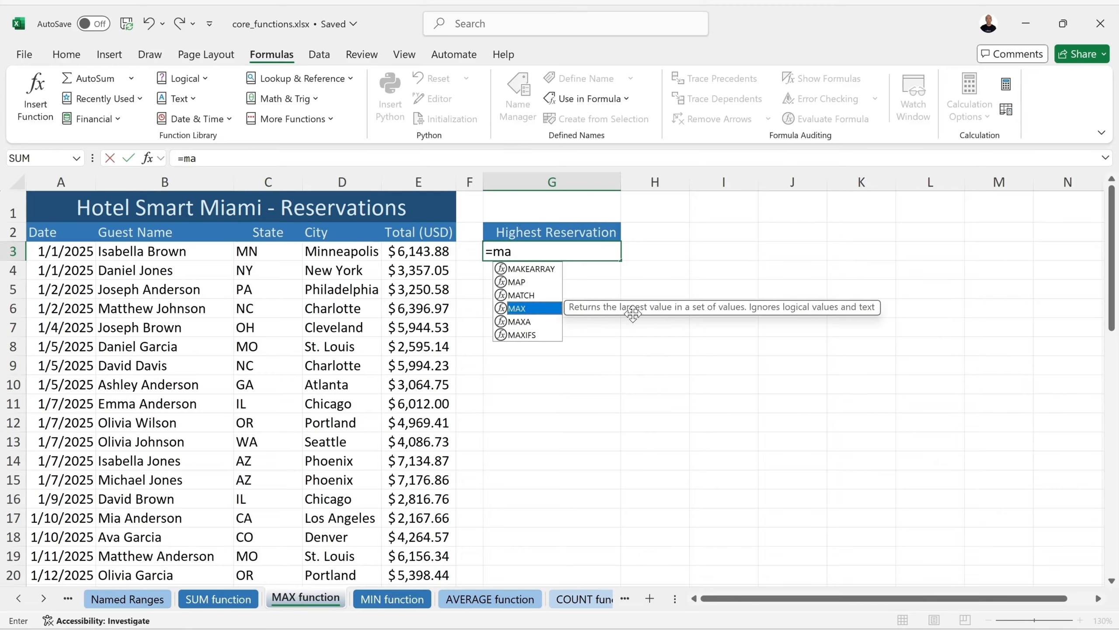
pyautogui.doubleClick(518, 309)
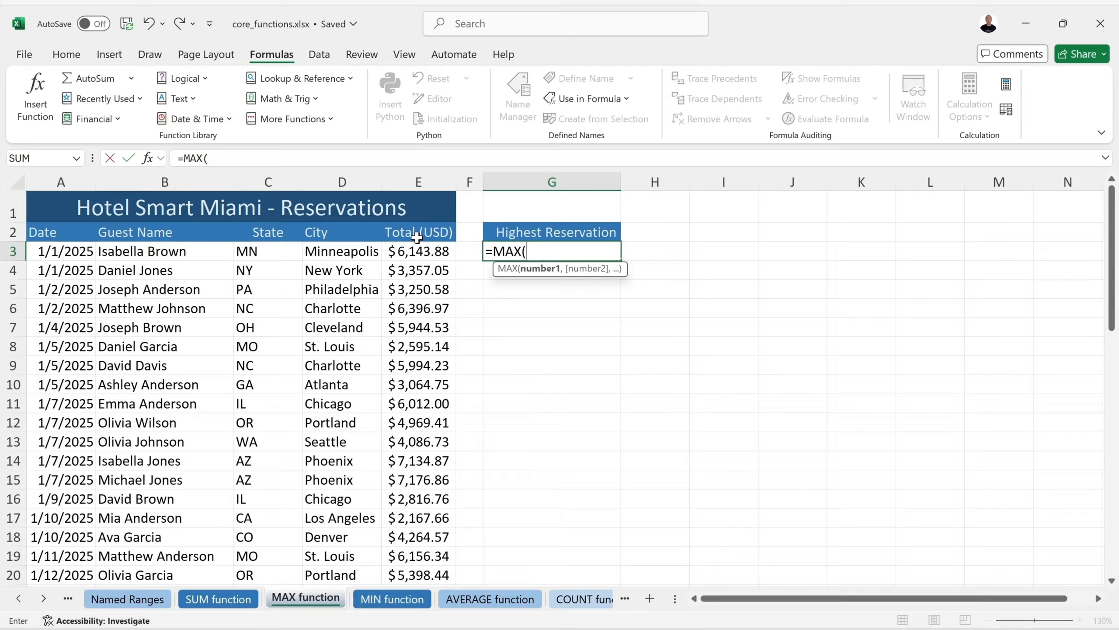
pyautogui.click(420, 255)
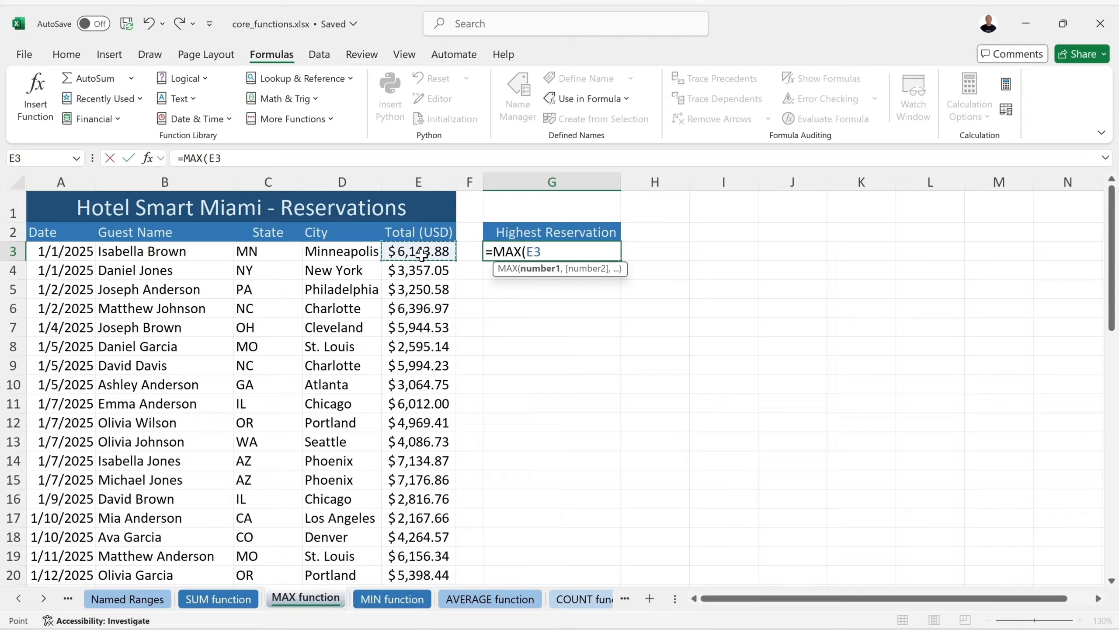
pyautogui.moveTo(438, 256); pyautogui.dragTo(424, 596)
pyautogui.moveTo(421, 536); pyautogui.dragTo(423, 546)
pyautogui.scroll(-1, 442, 389)
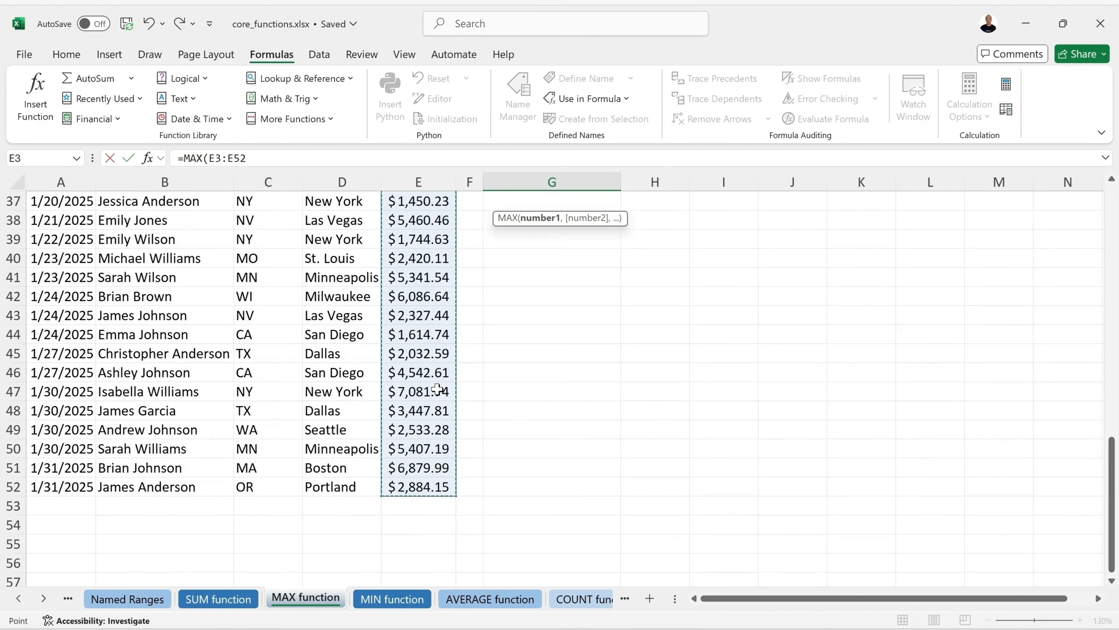
pyautogui.scroll(3, 442, 390)
pyautogui.scroll(9, 437, 390)
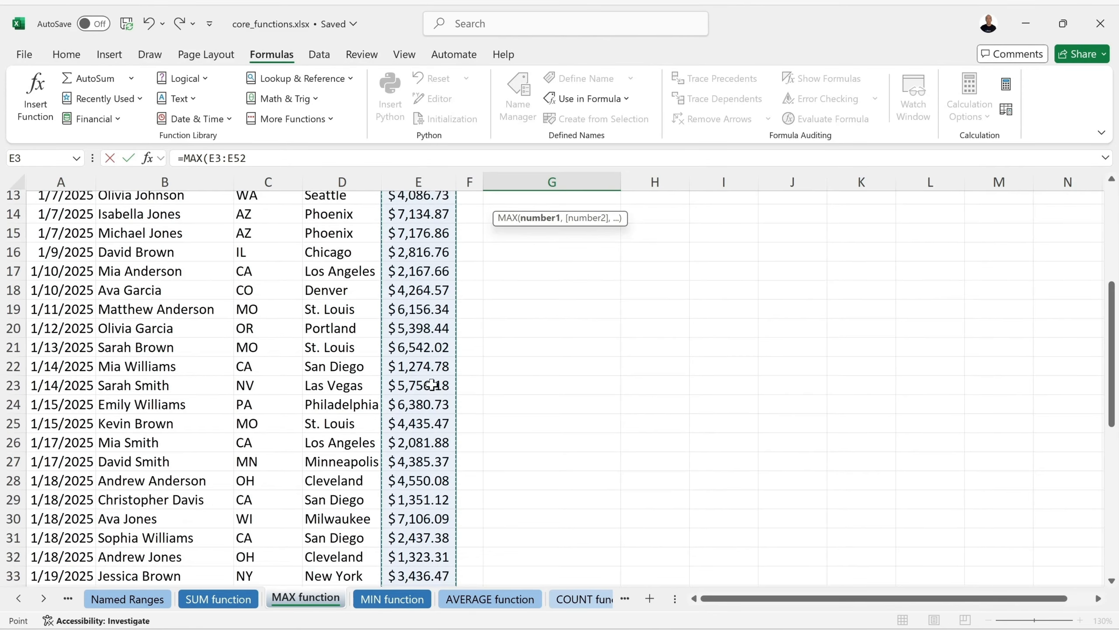
pyautogui.scroll(1, 434, 385)
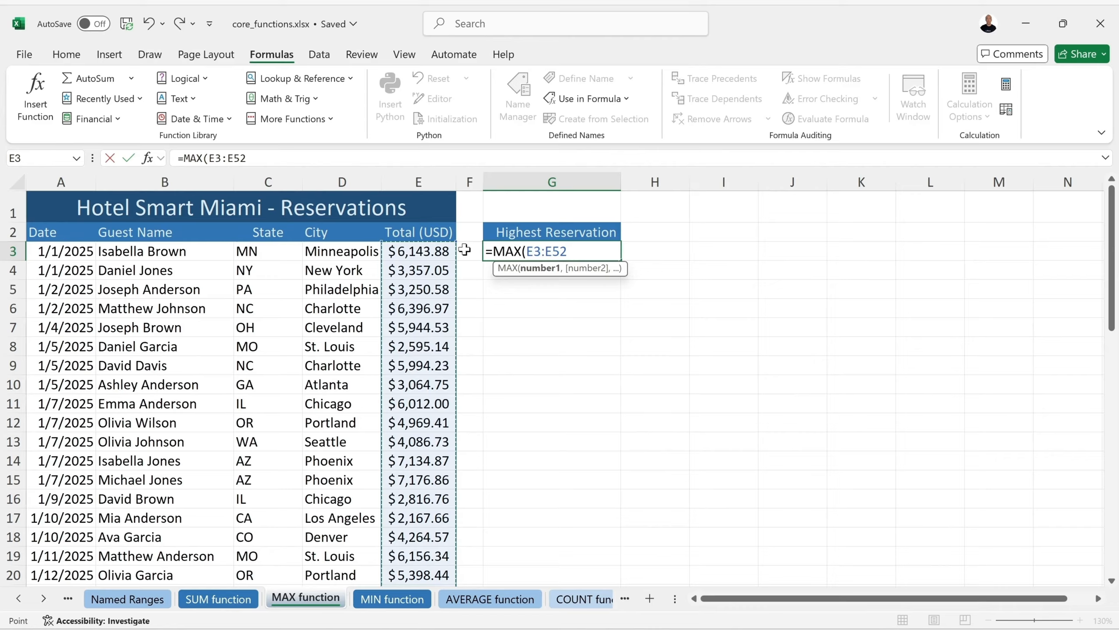
# Complete =MAX(E3:E52) in G3 to show the highest reservation, $7,176.86
pyautogui.press('BackSpace')
pyautogui.press('BackSpace')
pyautogui.press('BackSpace')
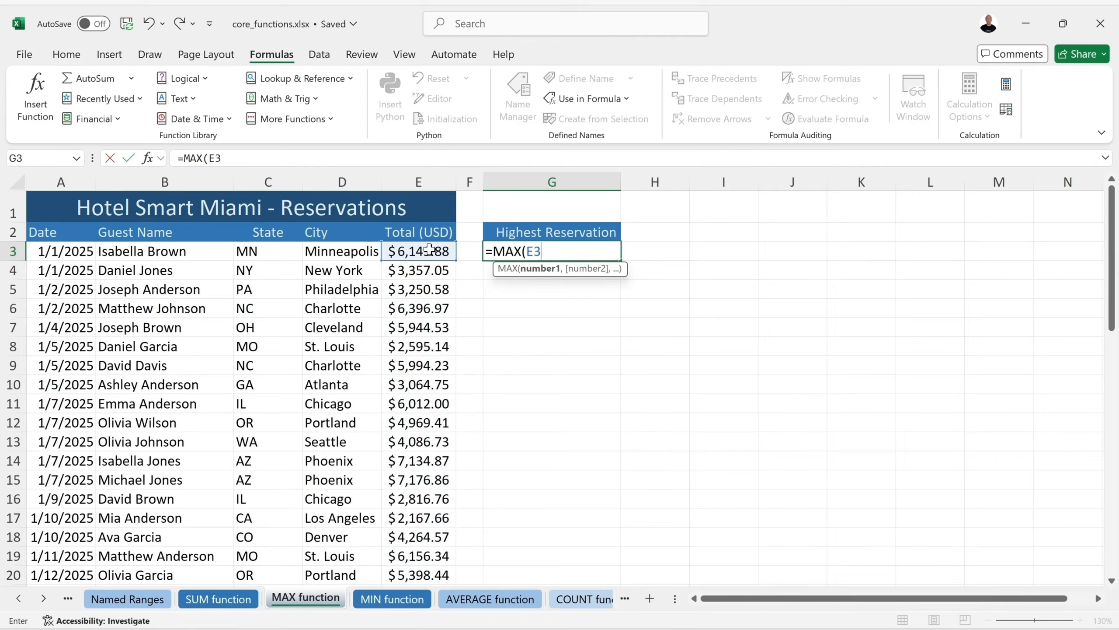
pyautogui.write(':E')
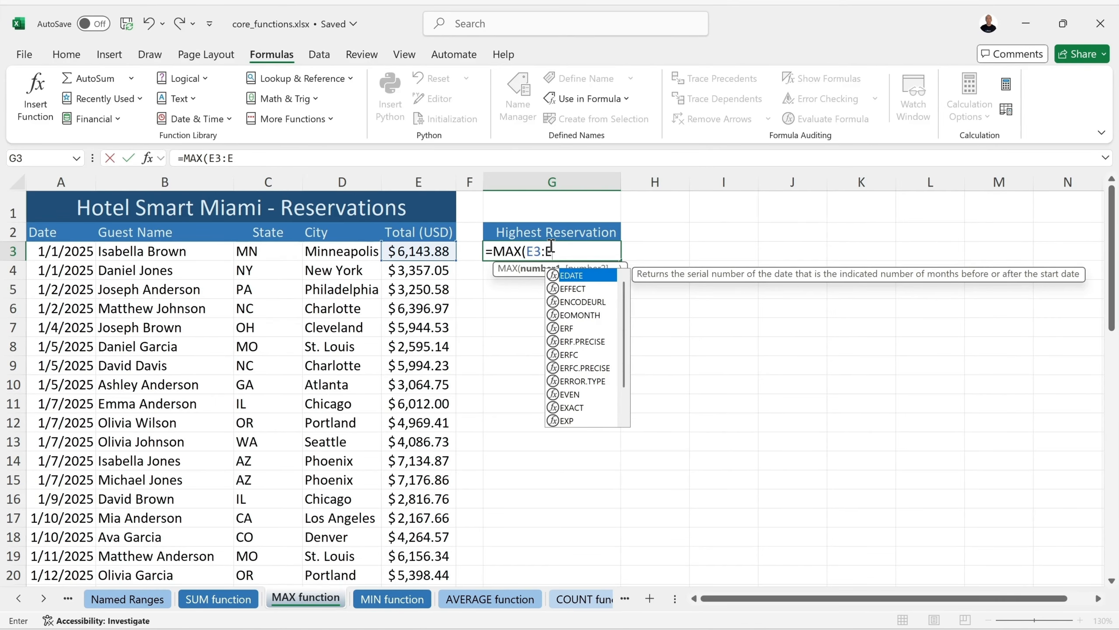
pyautogui.write('52')
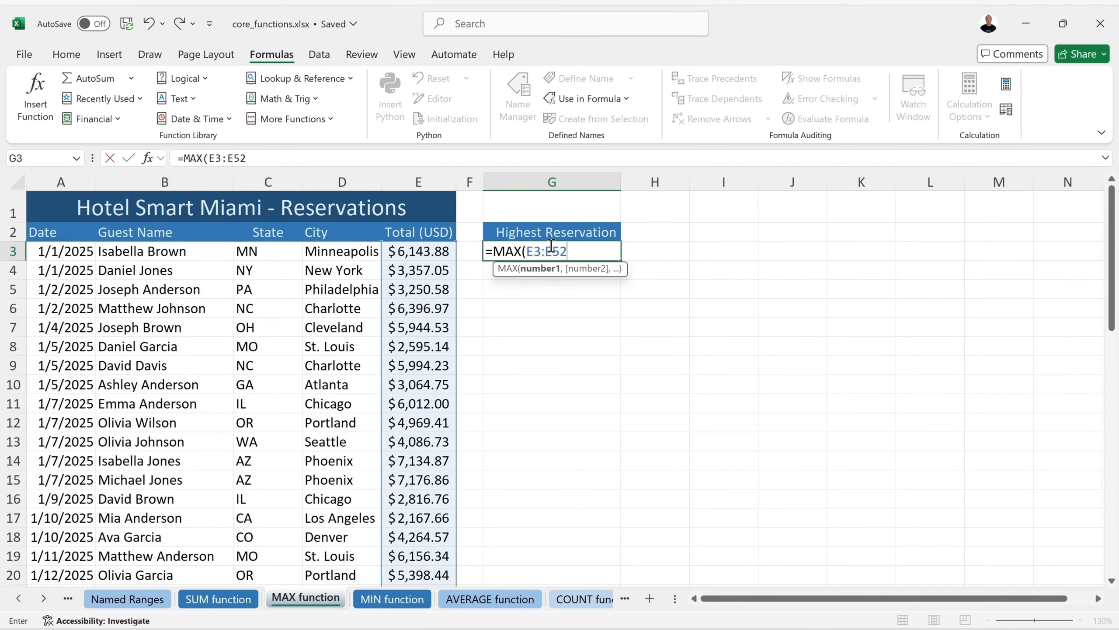
pyautogui.scroll(-7, 425, 351)
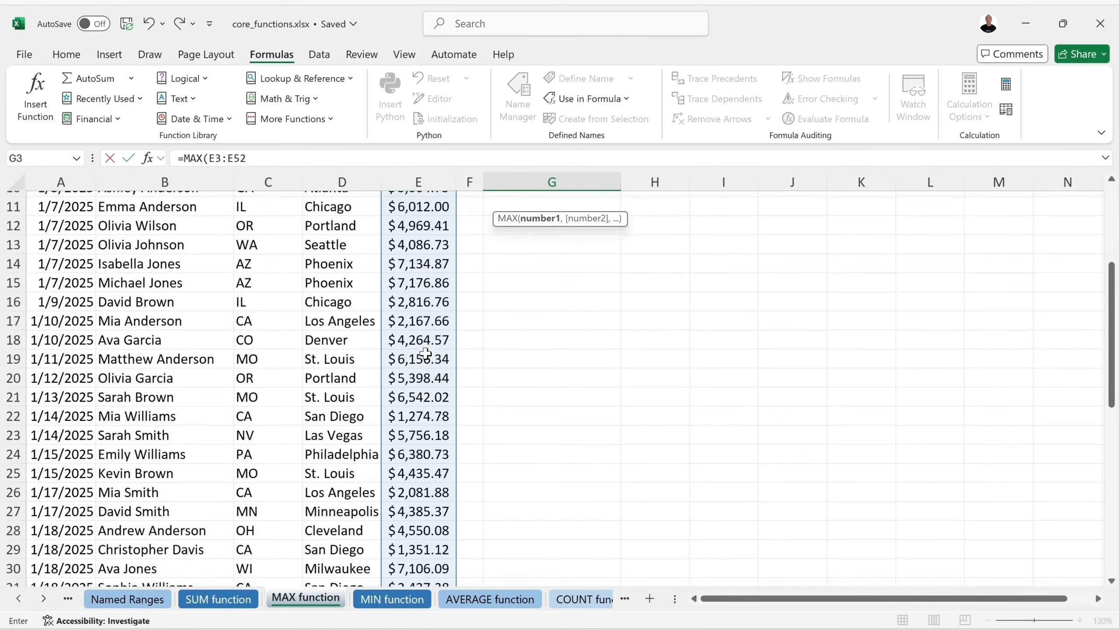
pyautogui.scroll(-7, 425, 351)
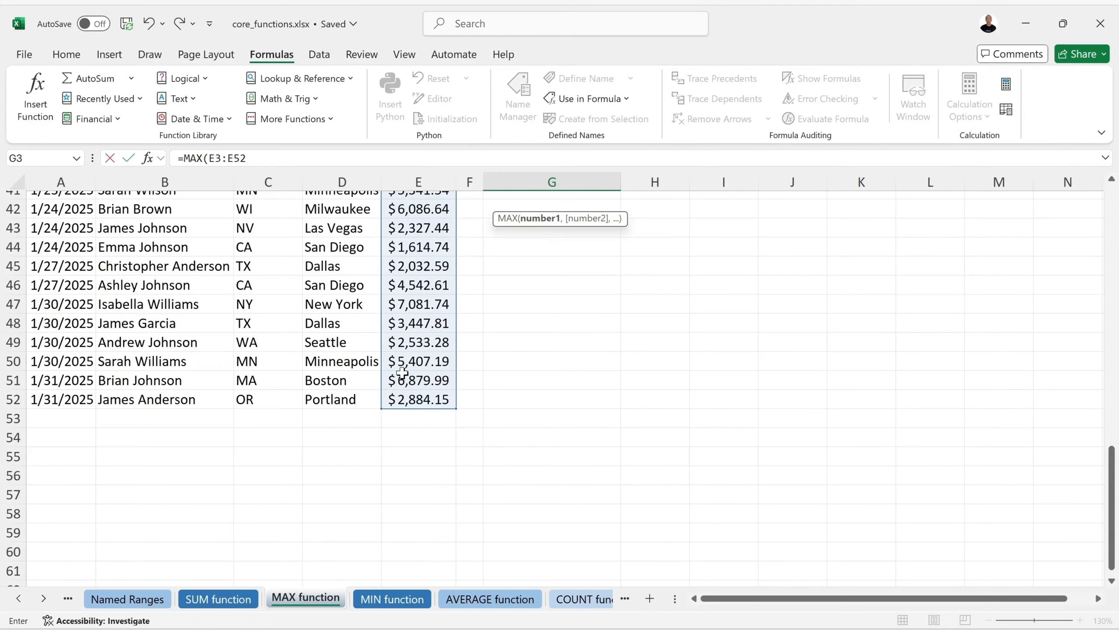
pyautogui.scroll(14, 465, 399)
pyautogui.hscroll(3, 467, 403)
pyautogui.hscroll(-3, 467, 403)
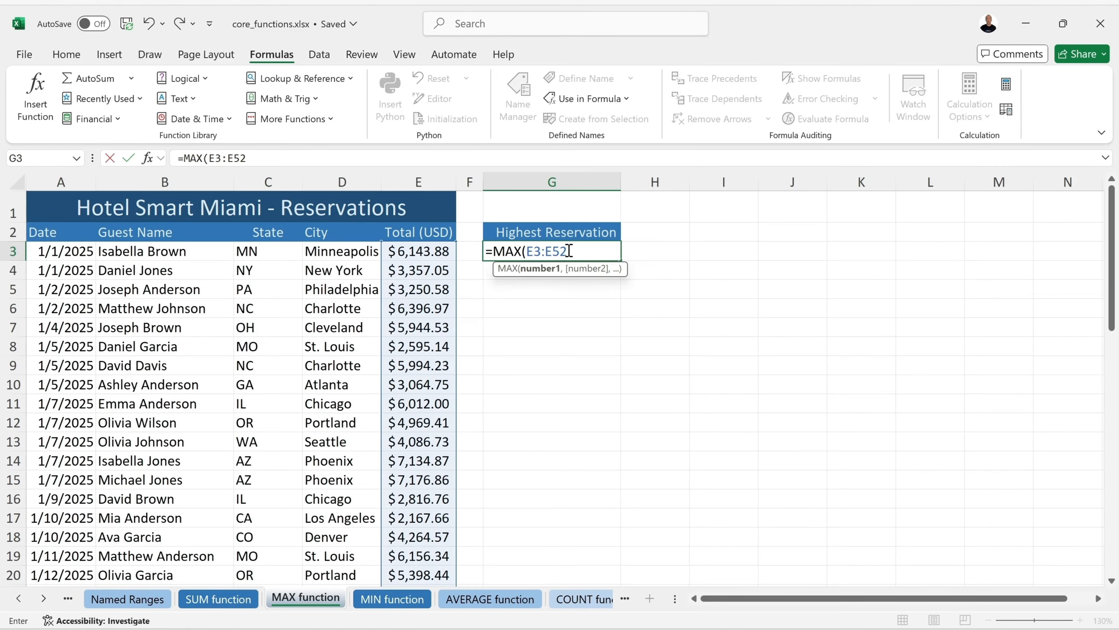
pyautogui.write(')')
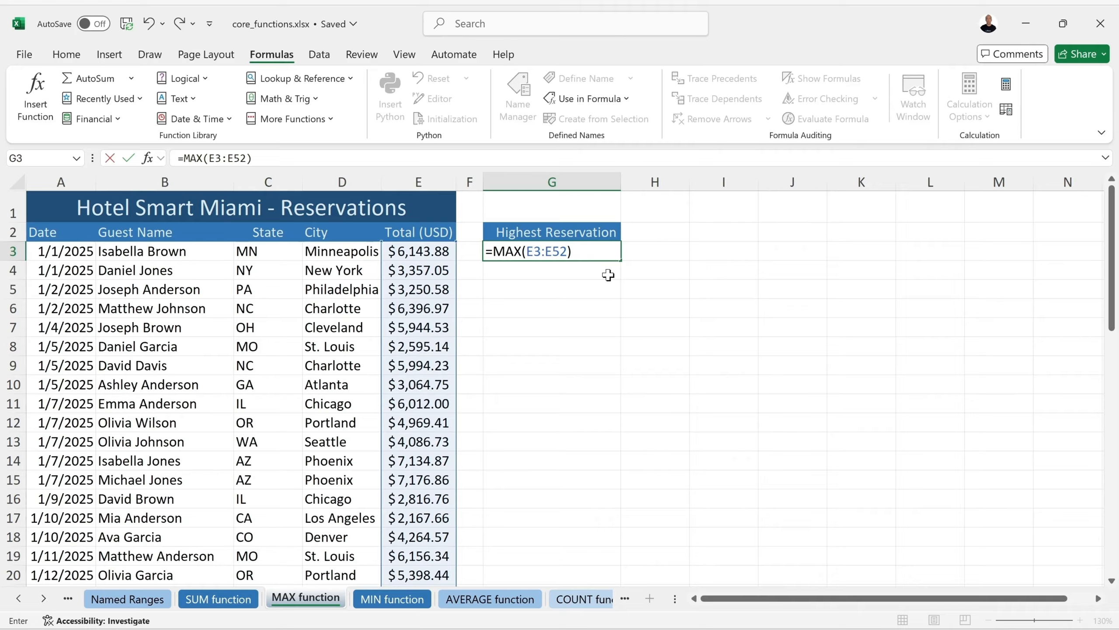
pyautogui.press('Return')
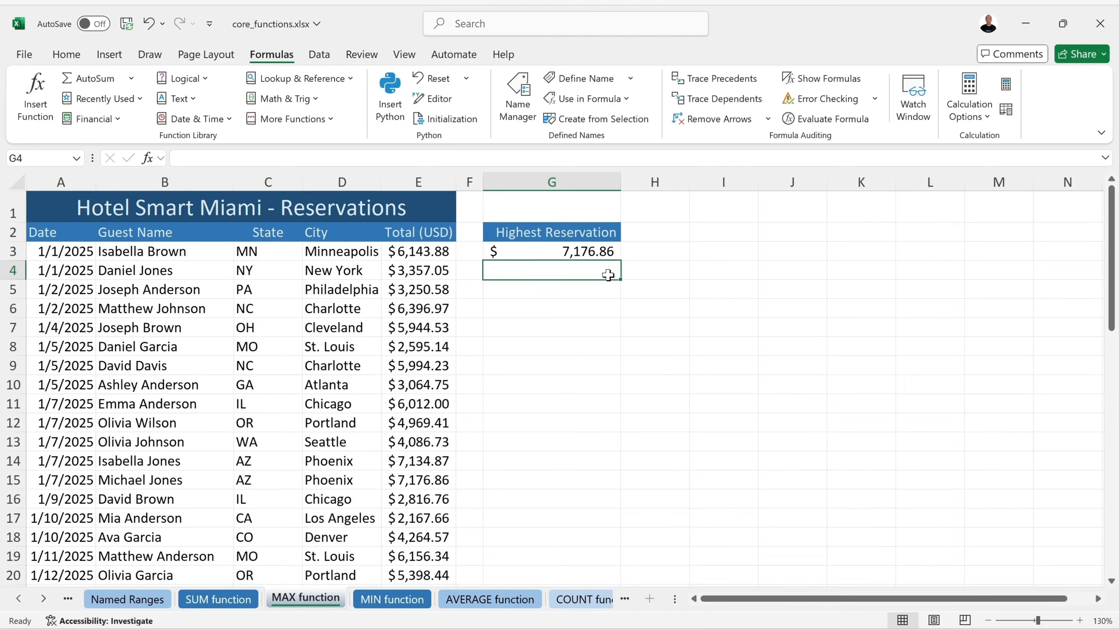
# Recheck the MAX formula in G3, then go to the MIN function sheet
pyautogui.click(553, 249)
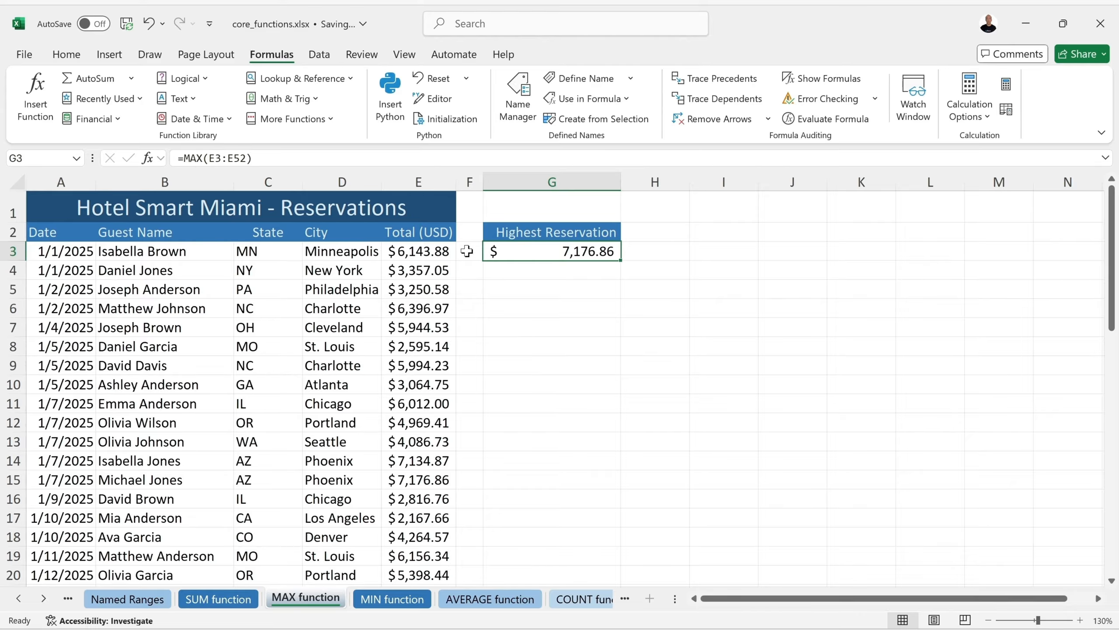
pyautogui.doubleClick(522, 251)
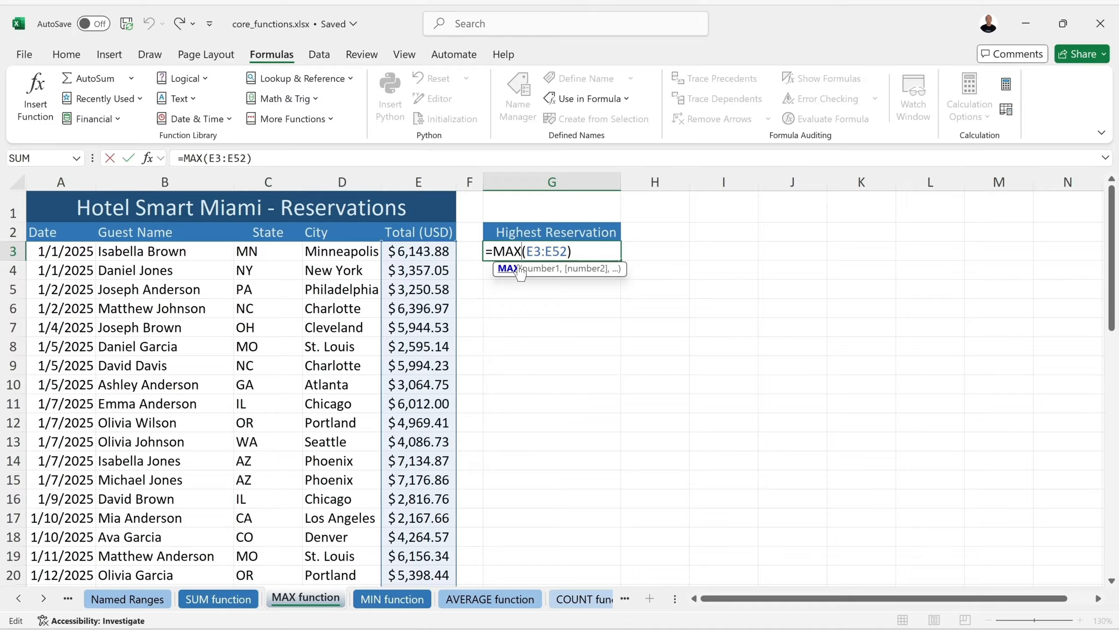
pyautogui.press('Return')
pyautogui.click(390, 599)
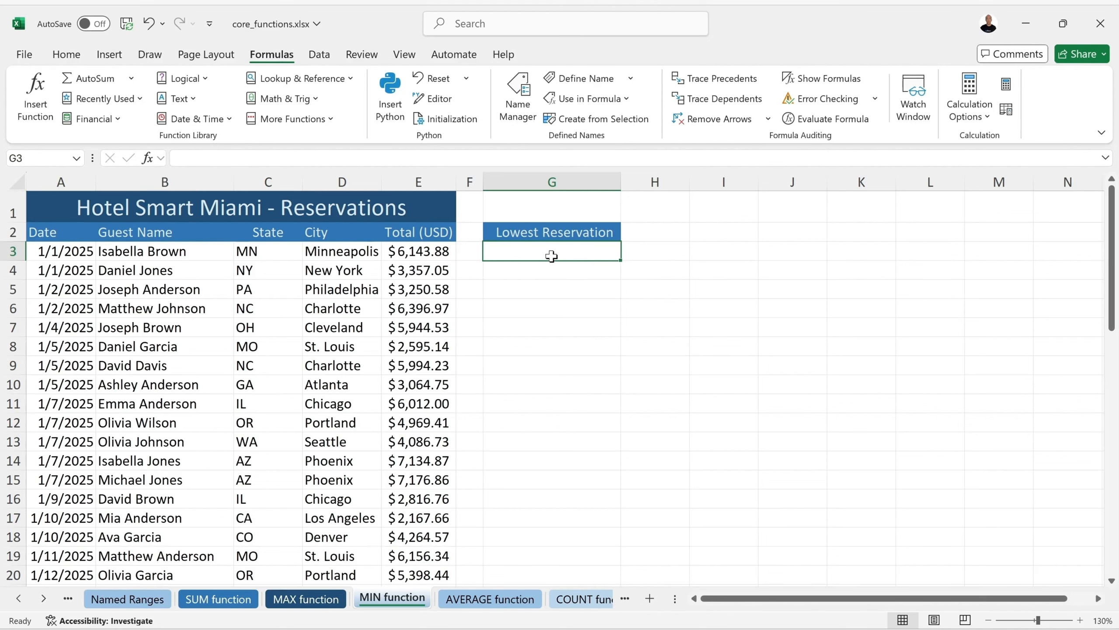
# Enter =MIN(E3:E52) in G3 returning $1,274.78, then go to the AVERAGE sheet
pyautogui.write('=M')
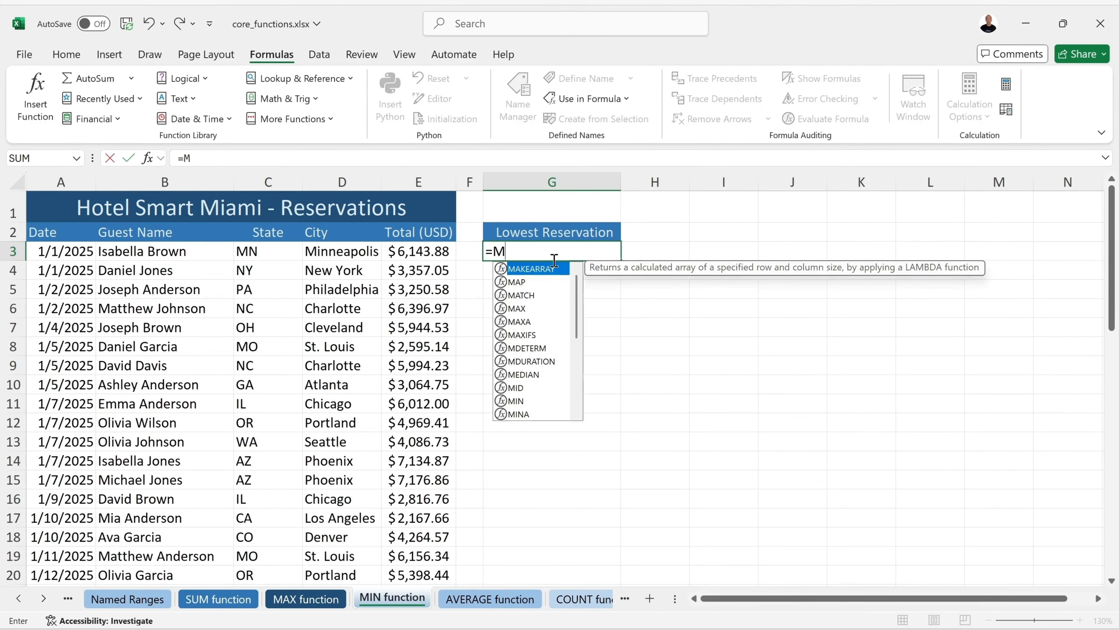
pyautogui.write('in')
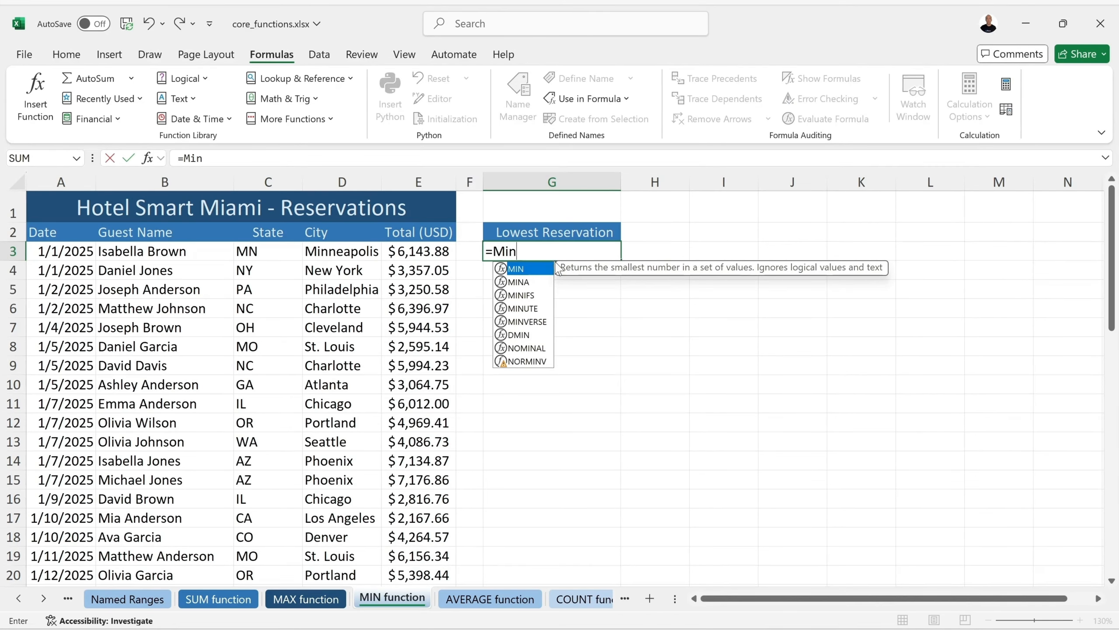
pyautogui.doubleClick(525, 270)
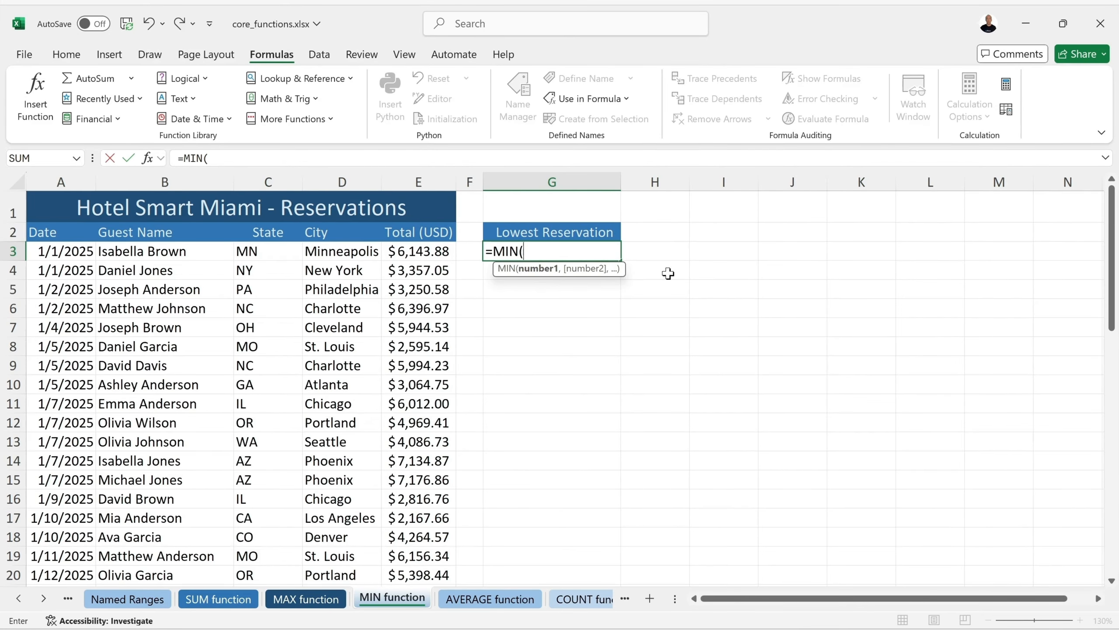
pyautogui.write('E')
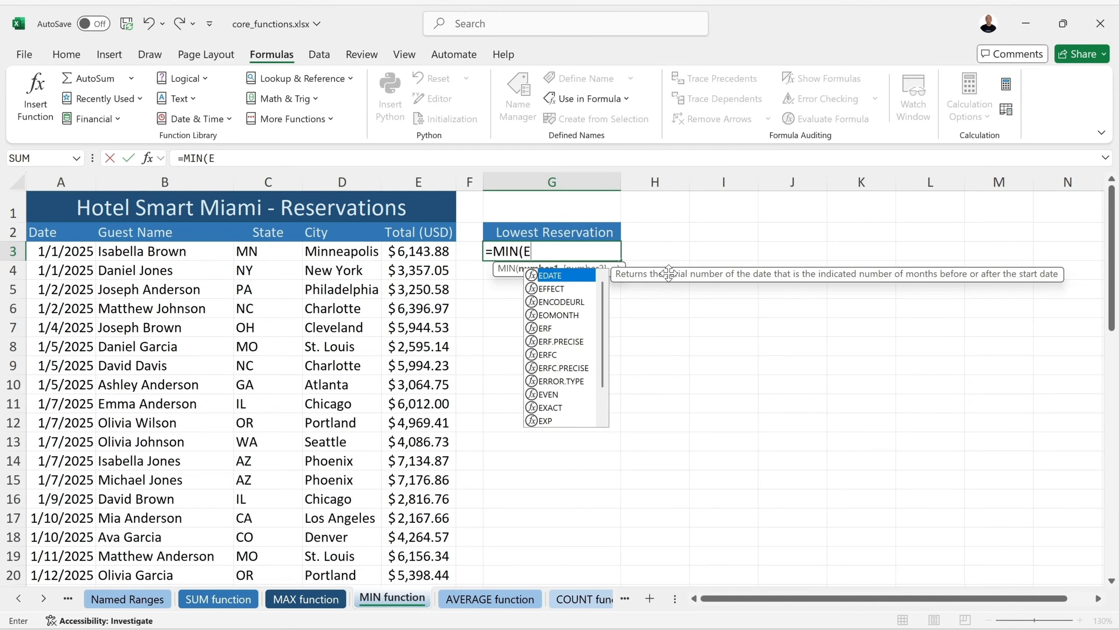
pyautogui.write('3:')
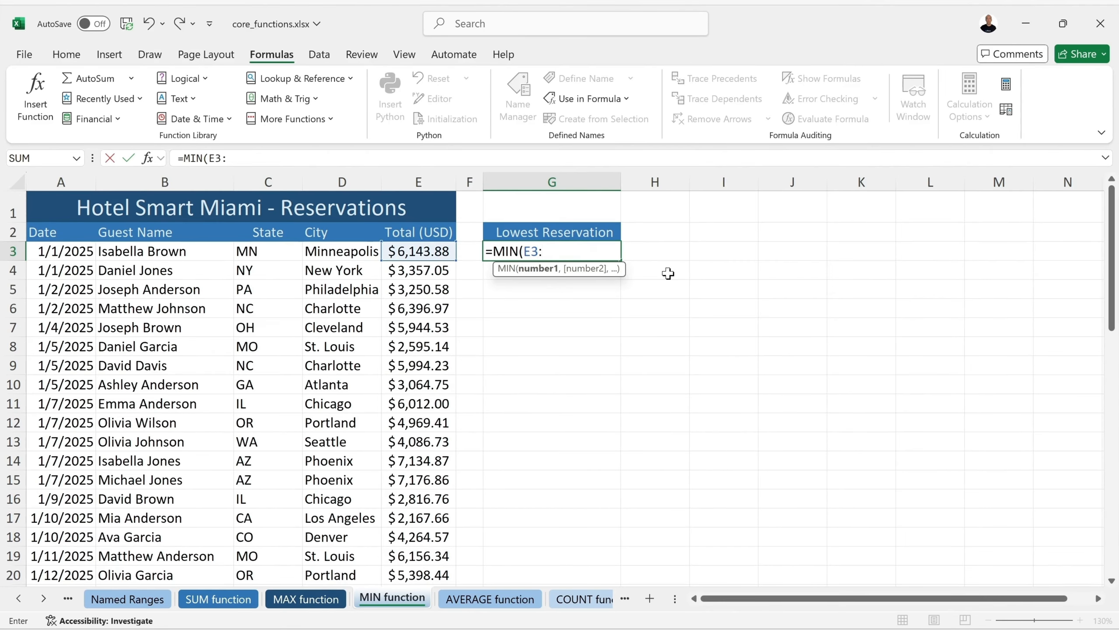
pyautogui.write('E52)')
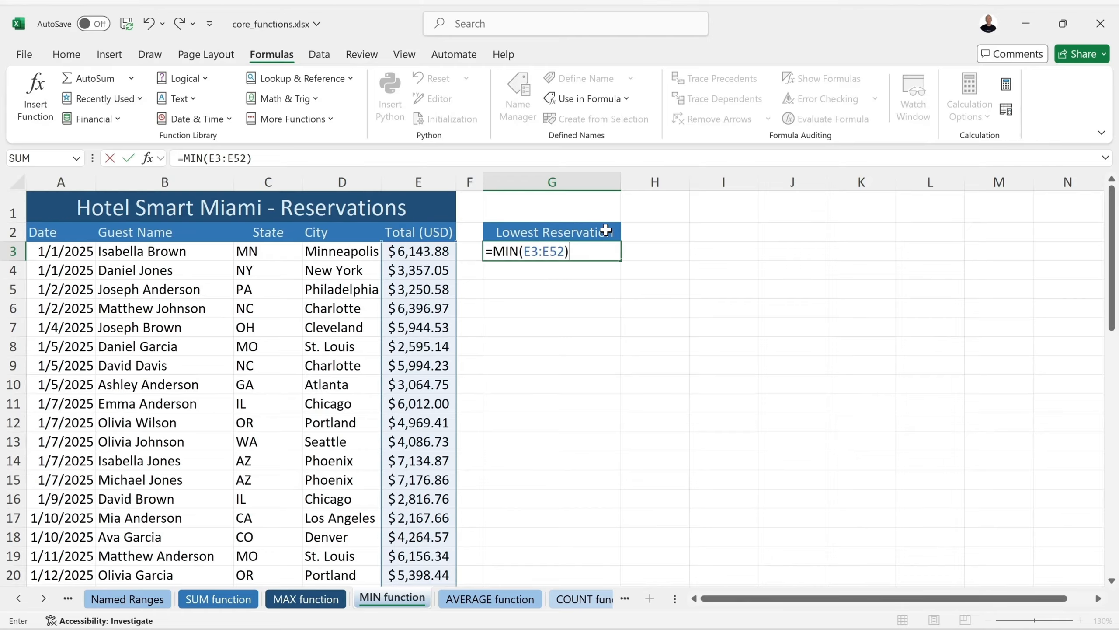
pyautogui.press('Return')
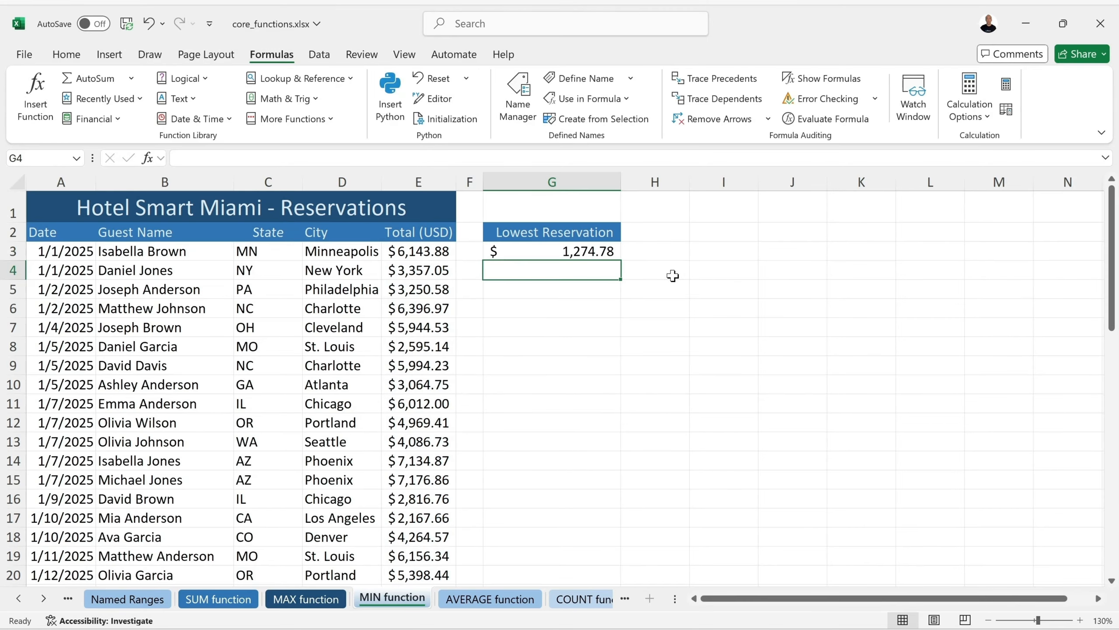
pyautogui.click(569, 256)
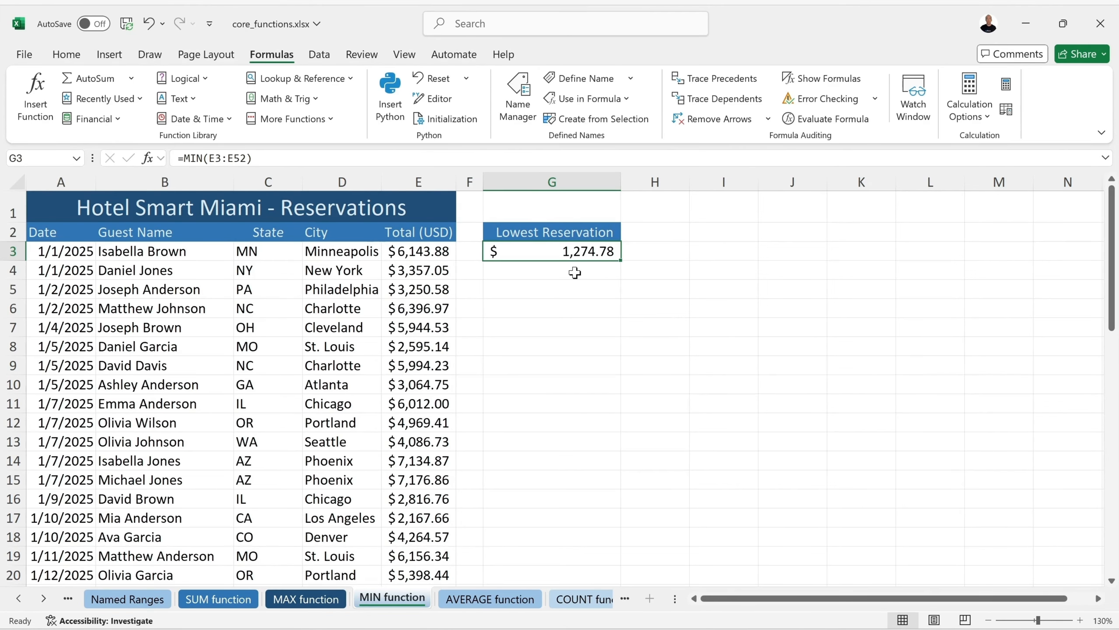
pyautogui.hotkey('ctrl', 'pagedown')
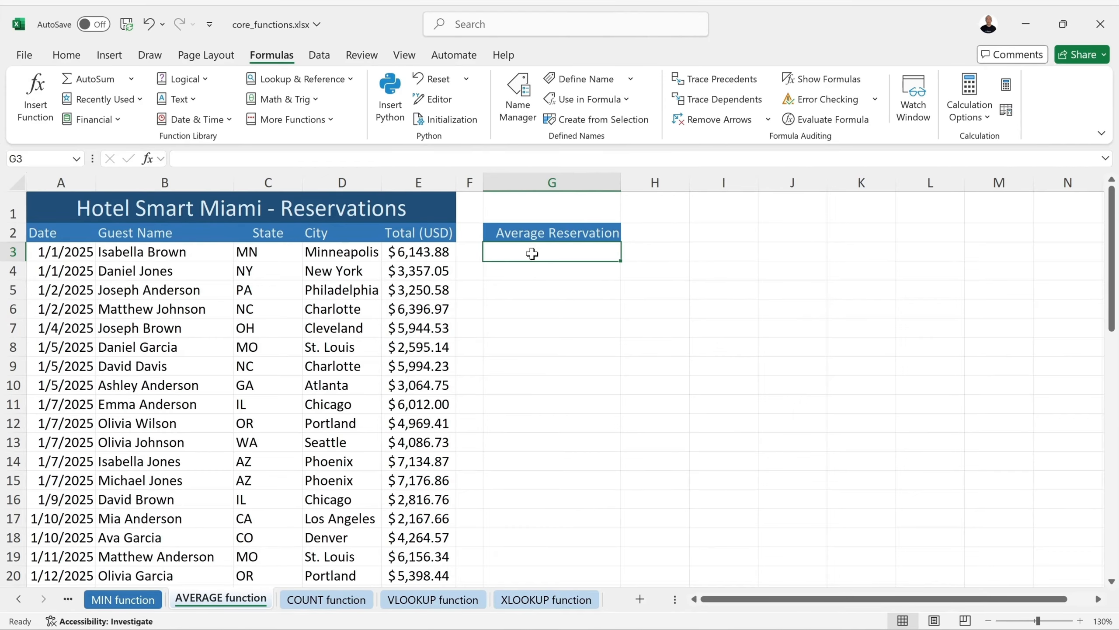
# Enter =AVERAGE(E3:E52) in G3 returning $4,264.50 and save the workbook
pyautogui.write('=')
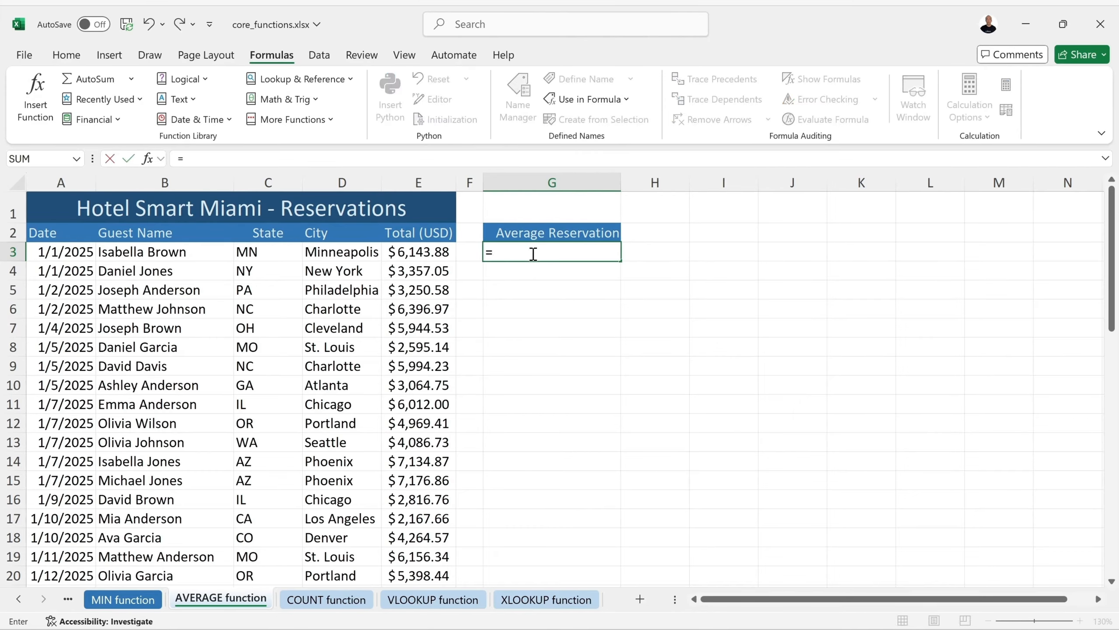
pyautogui.write('aver')
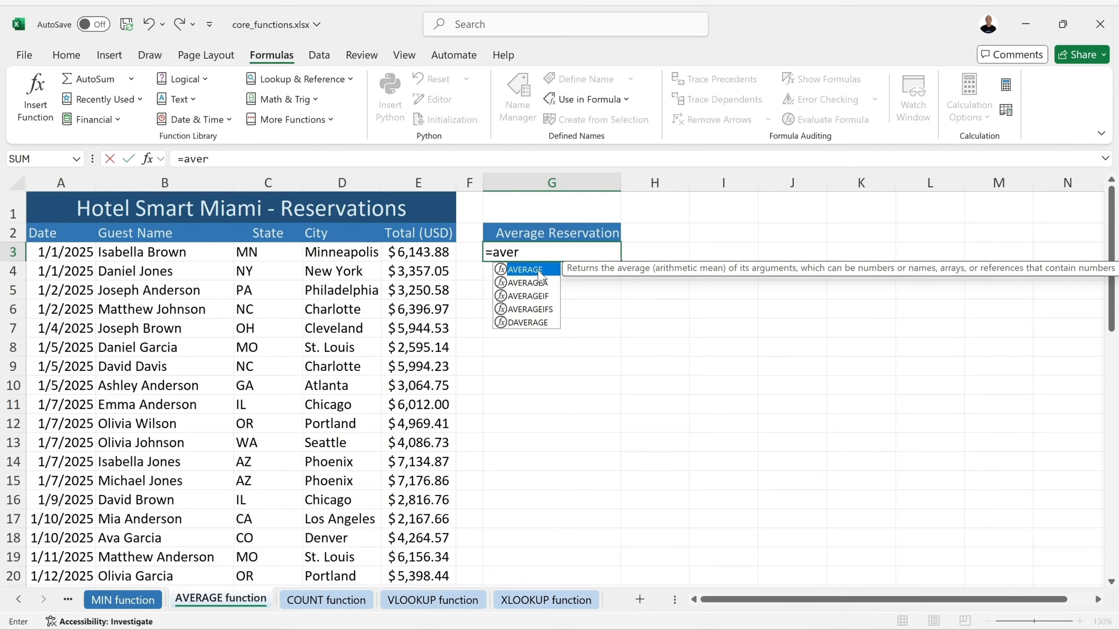
pyautogui.doubleClick(540, 272)
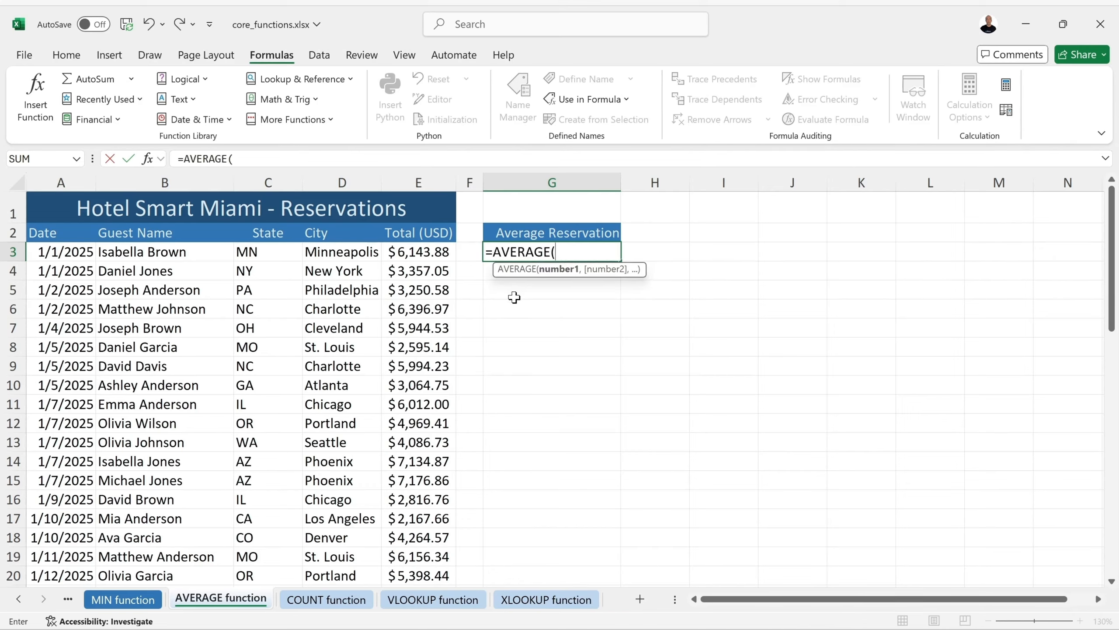
pyautogui.write('E')
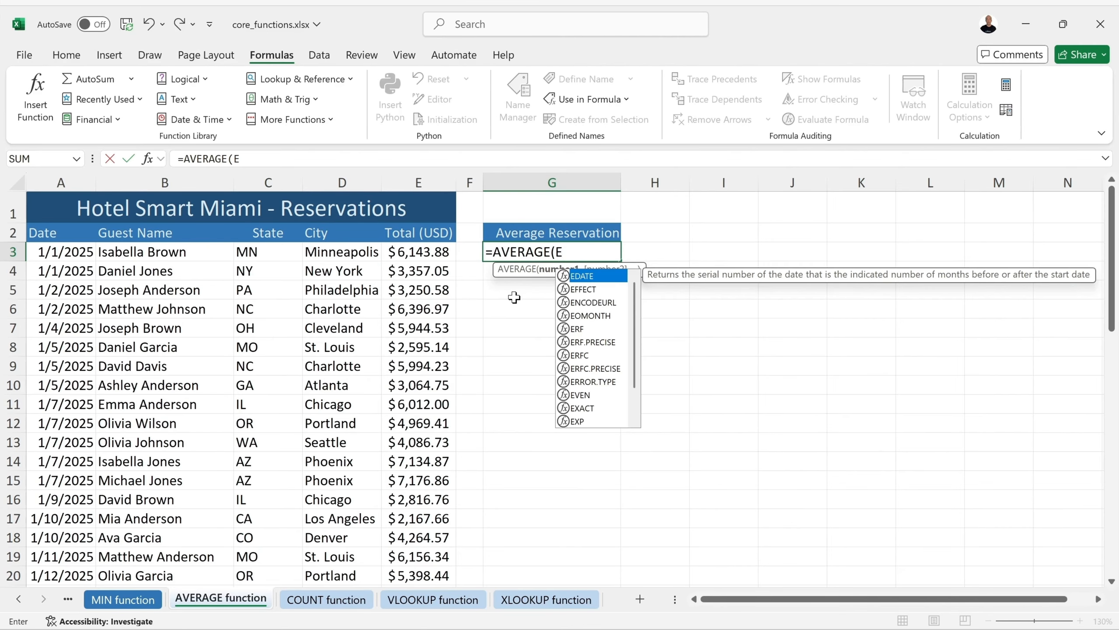
pyautogui.write('3')
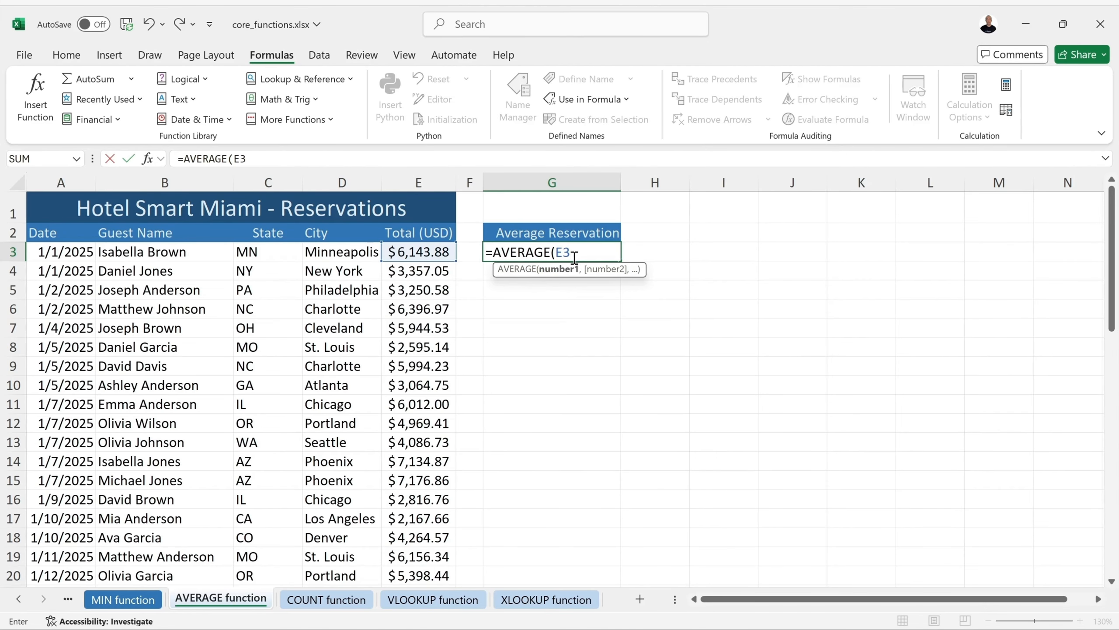
pyautogui.moveTo(418, 252); pyautogui.dragTo(427, 356)
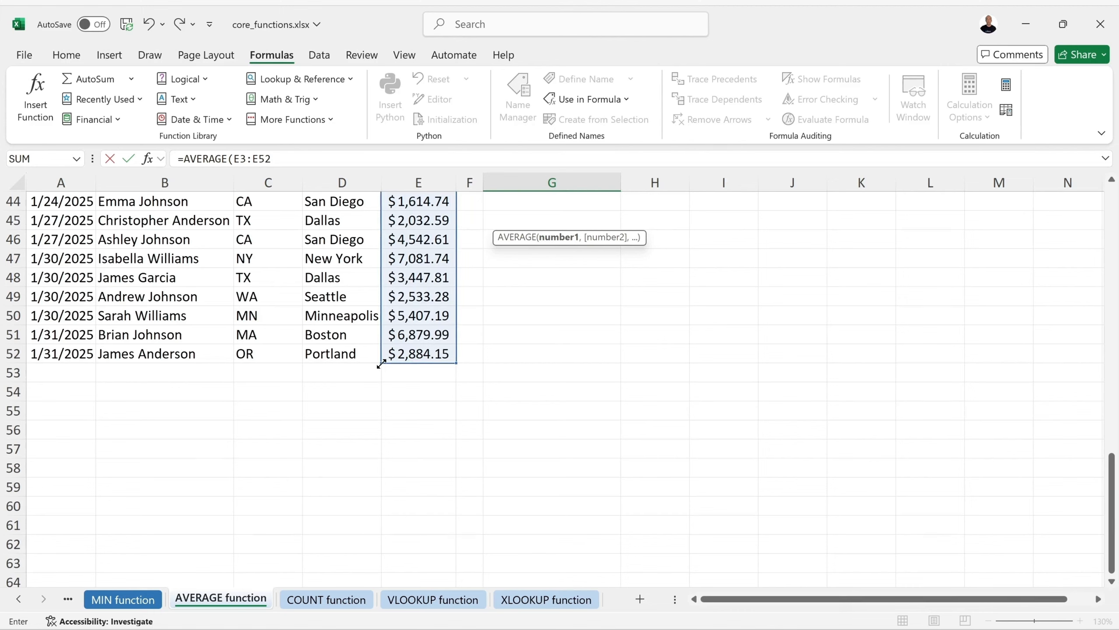
pyautogui.moveTo(380, 364)
pyautogui.mouseDown()
pyautogui.moveTo(392, 366)
pyautogui.moveTo(375, 377)
pyautogui.moveTo(373, 419)
pyautogui.moveTo(377, 361)
pyautogui.moveTo(216, 353)
pyautogui.moveTo(359, 367)
pyautogui.mouseUp()
pyautogui.scroll(14, 413, 351)
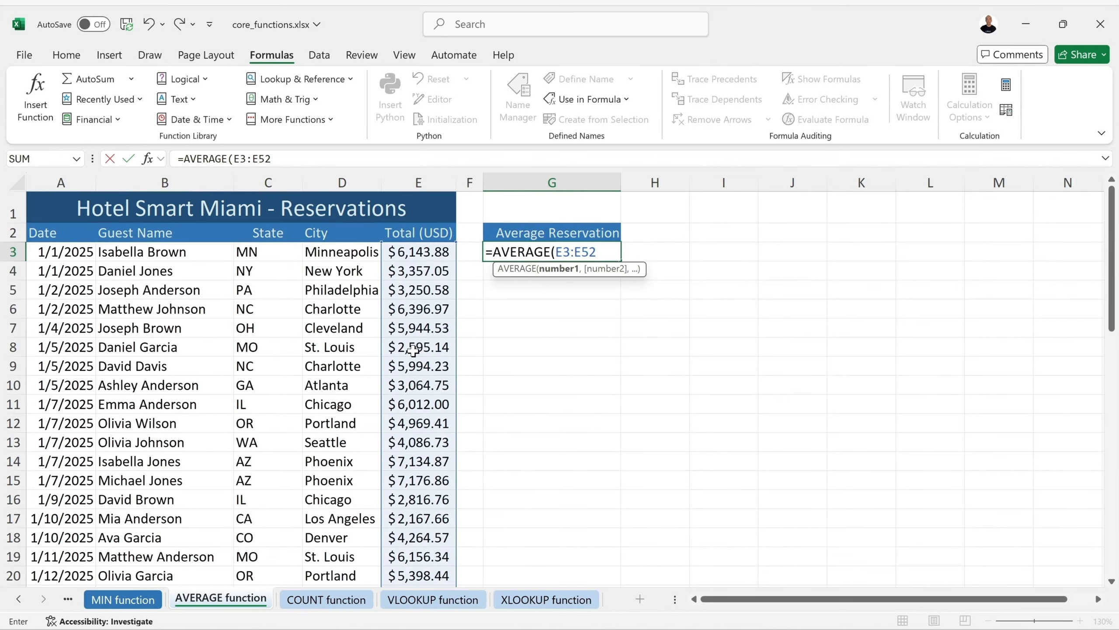
pyautogui.write(')')
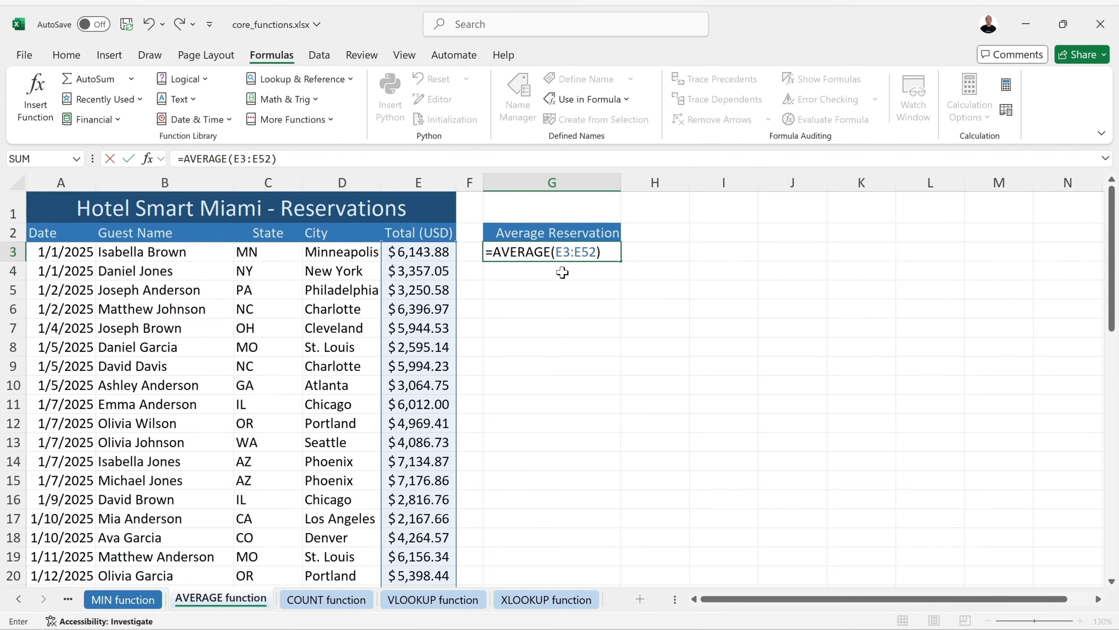
pyautogui.press('Return')
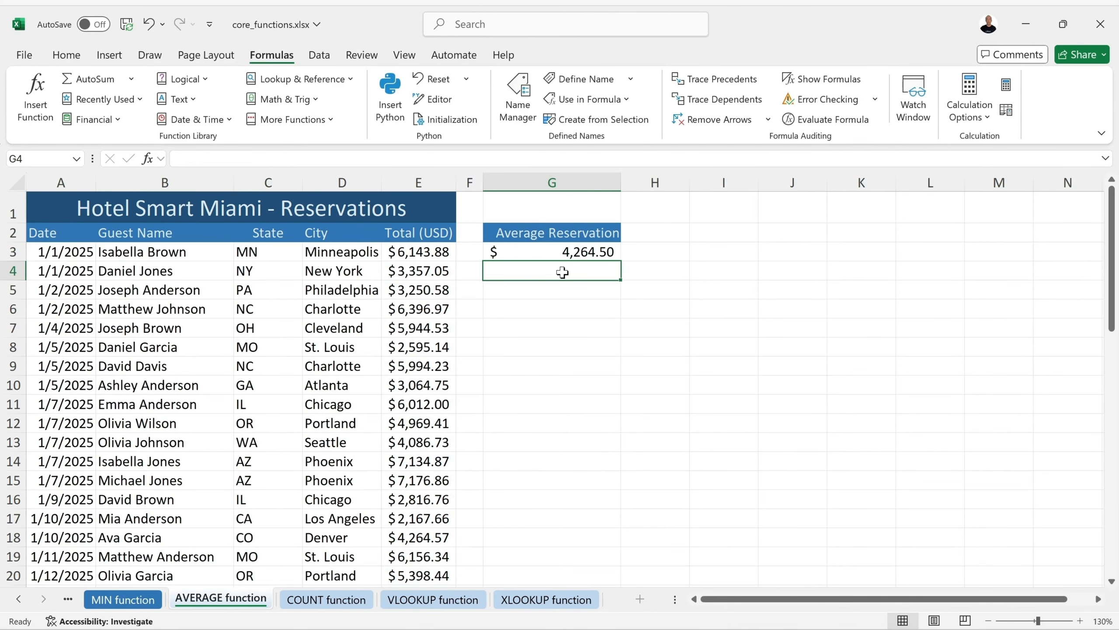
pyautogui.click(578, 252)
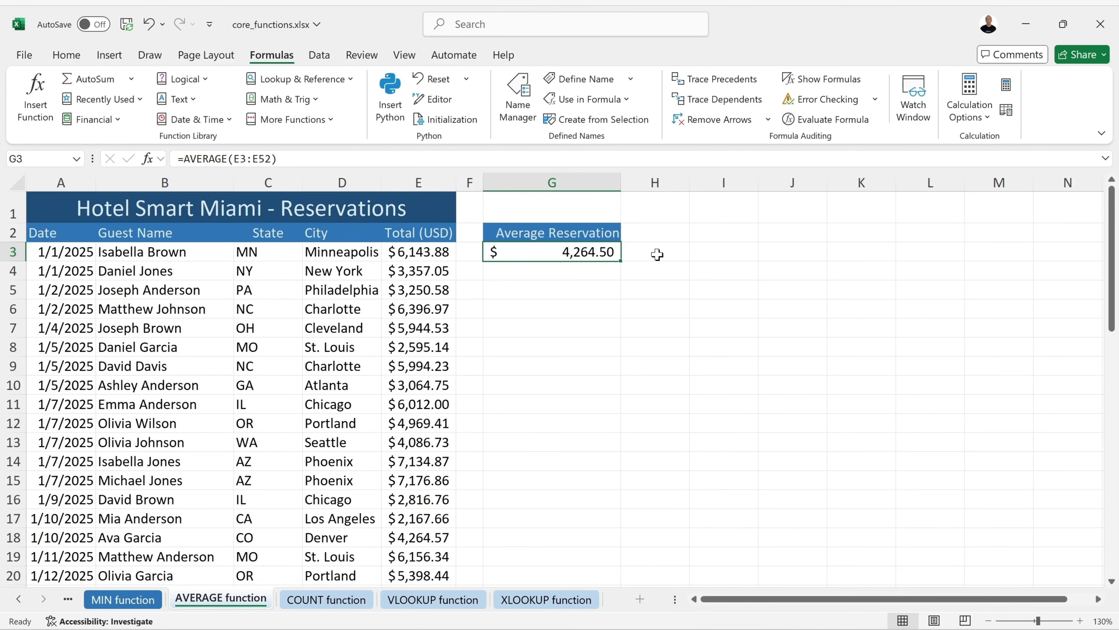
pyautogui.click(127, 24)
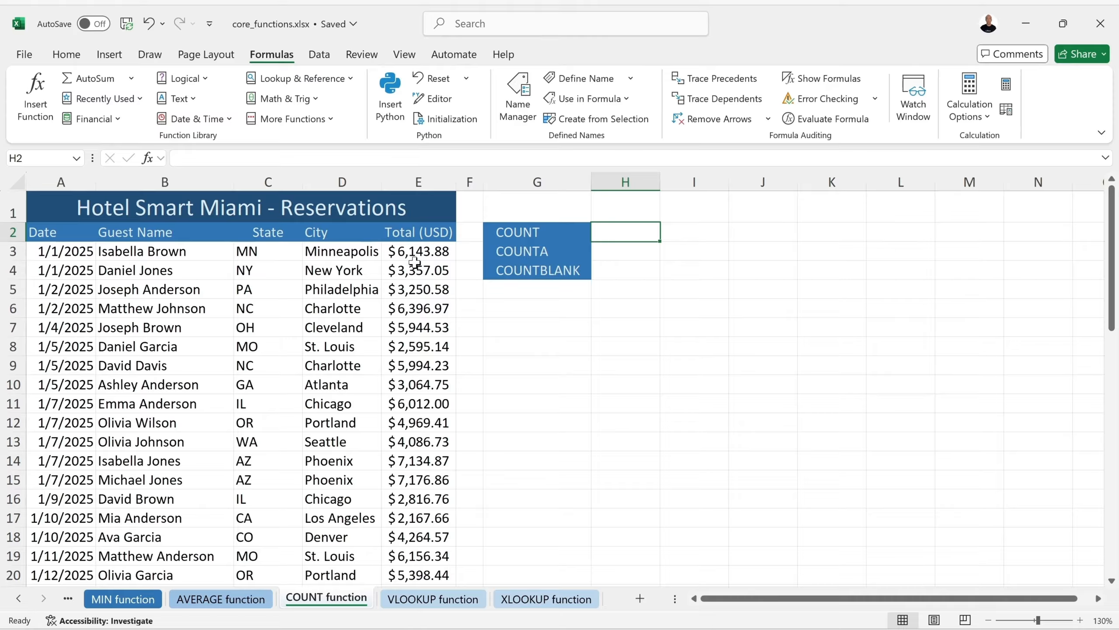
# Enter =COUNT(E3:E52) in H2 beside the COUNT label, returning 50
pyautogui.press('Left')
pyautogui.press('Left')
pyautogui.press('Left')
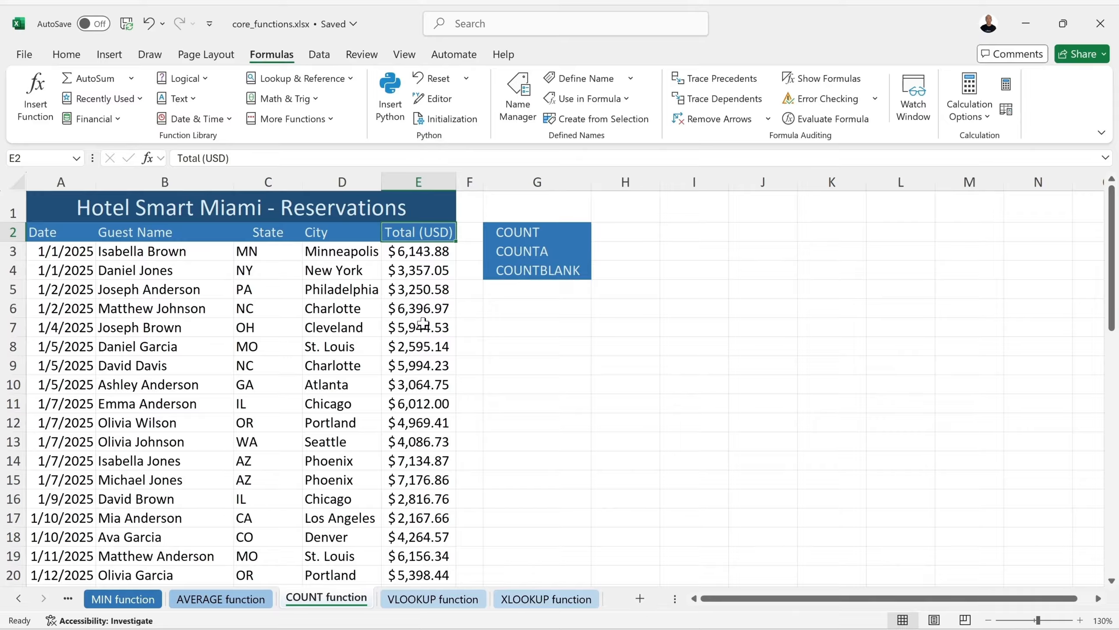
pyautogui.click(411, 251)
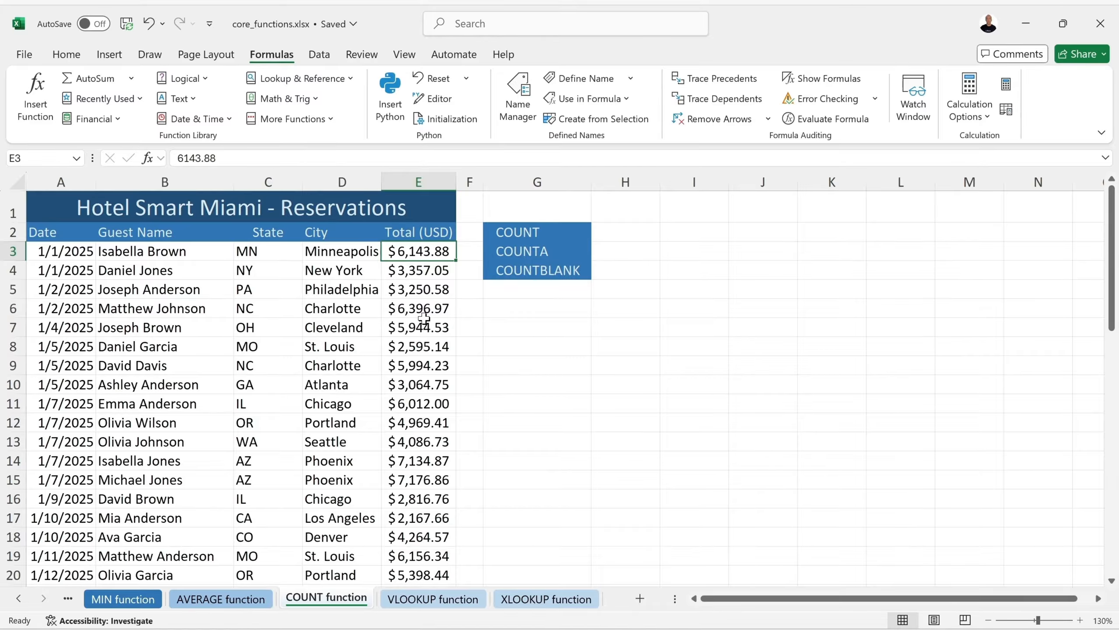
pyautogui.click(636, 236)
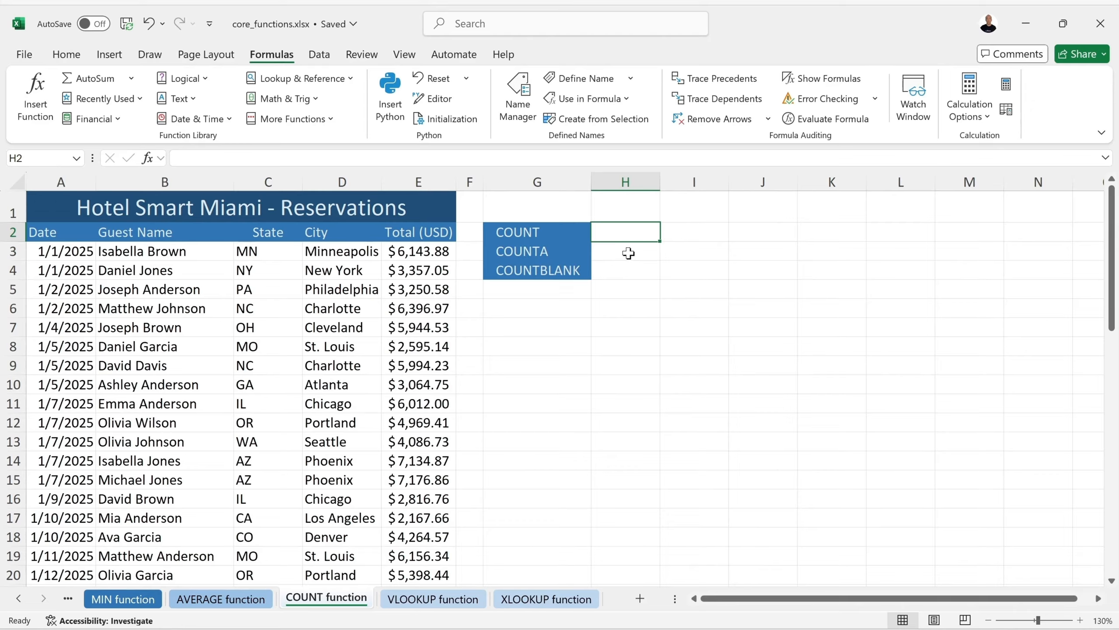
pyautogui.write('=c')
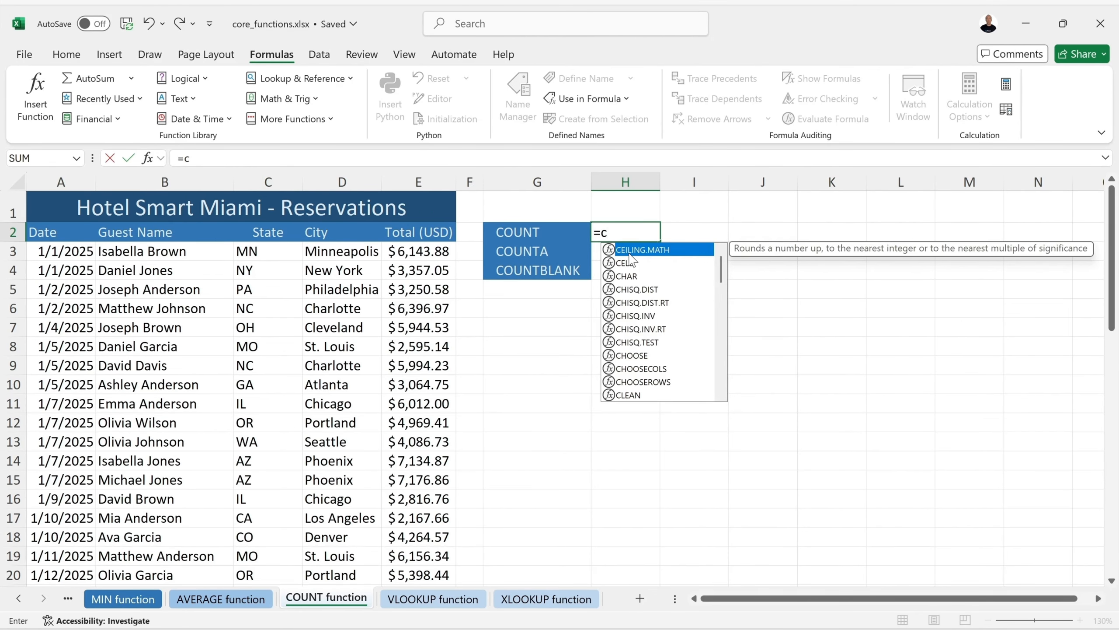
pyautogui.write('ou')
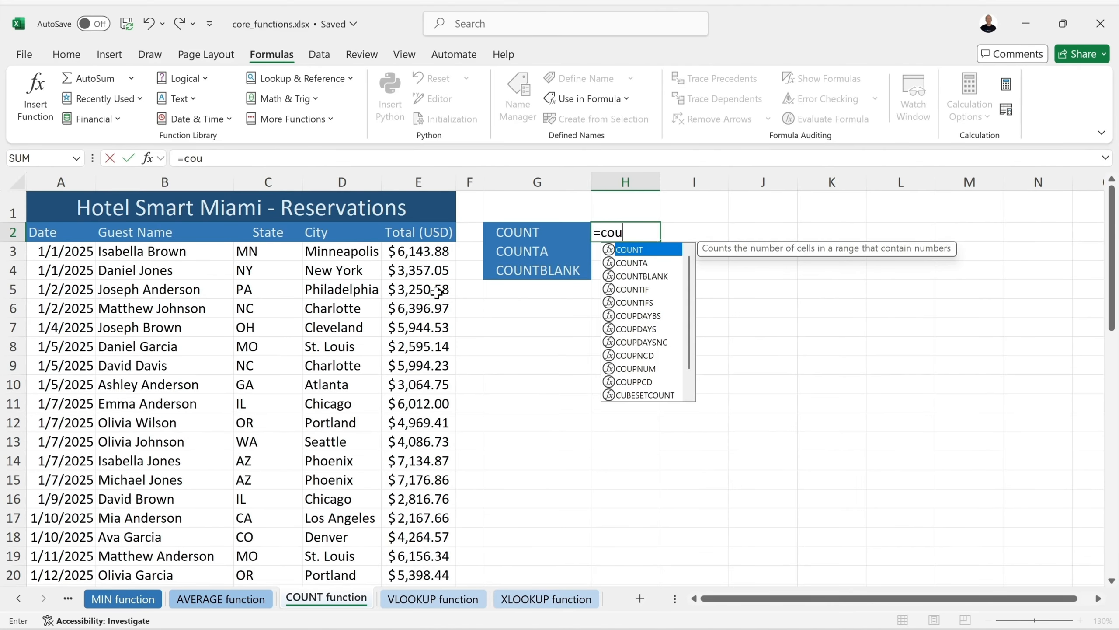
pyautogui.press('Tab')
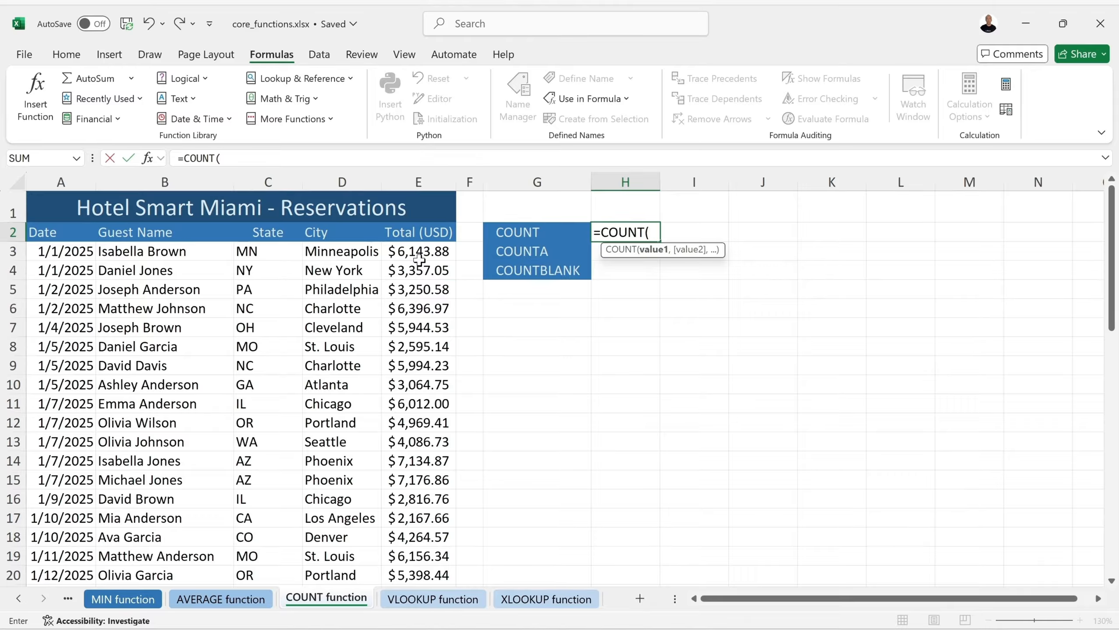
pyautogui.moveTo(398, 256); pyautogui.dragTo(414, 542)
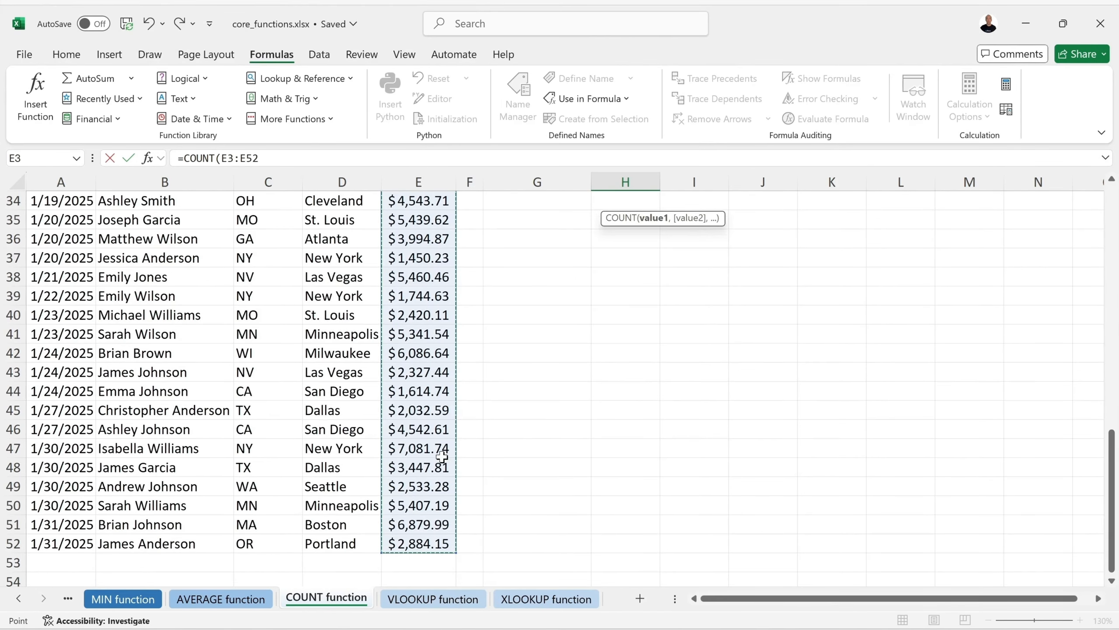
pyautogui.scroll(11, 469, 442)
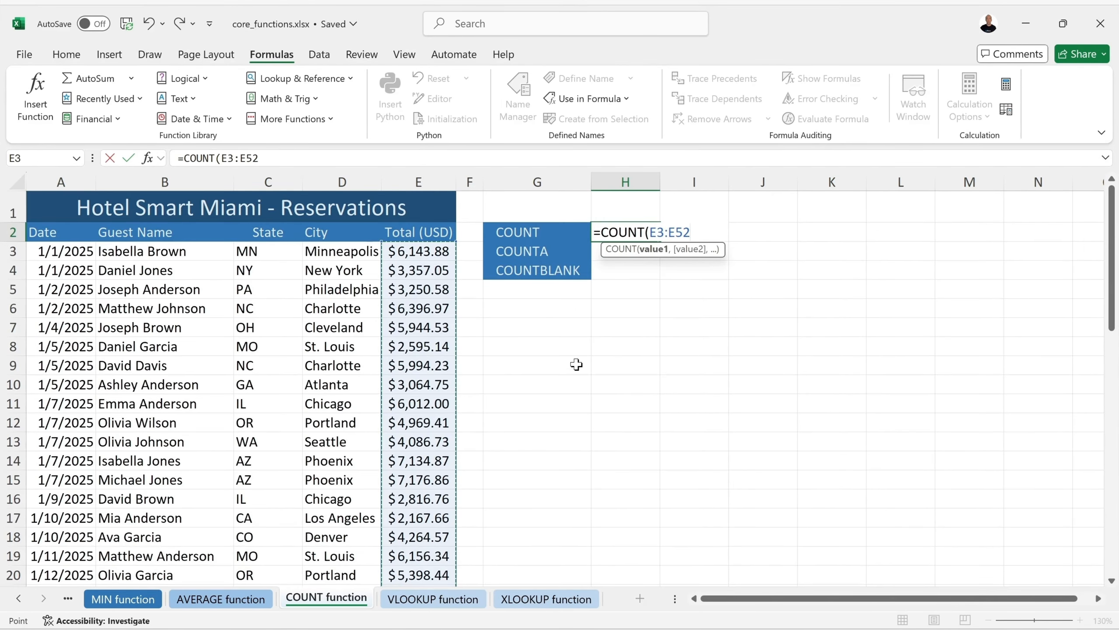
pyautogui.write(')')
pyautogui.press('Return')
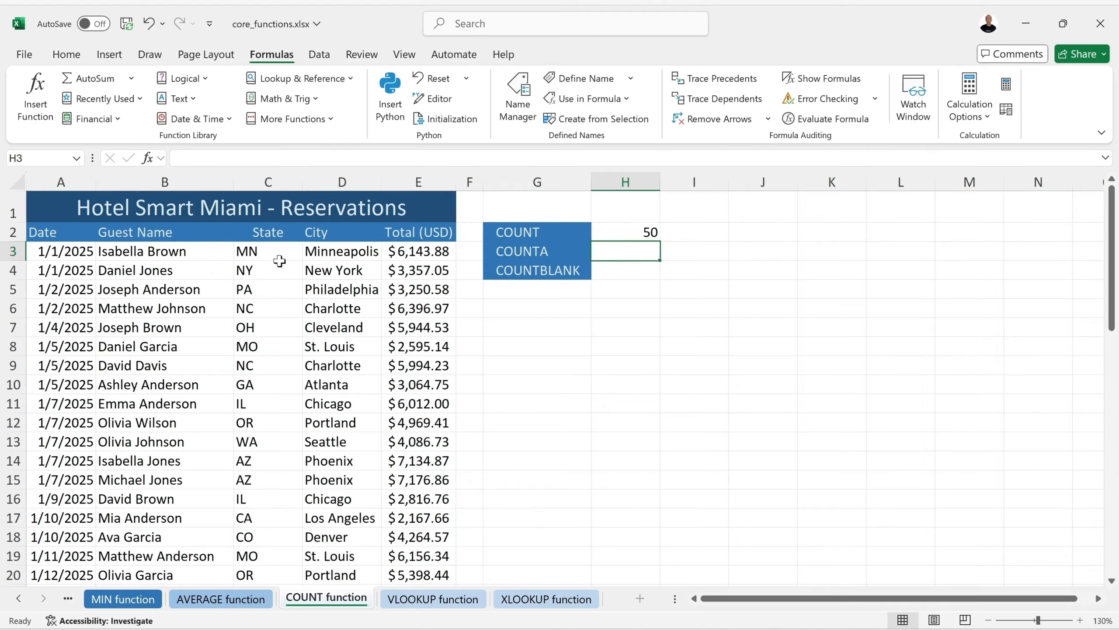
pyautogui.click(643, 232)
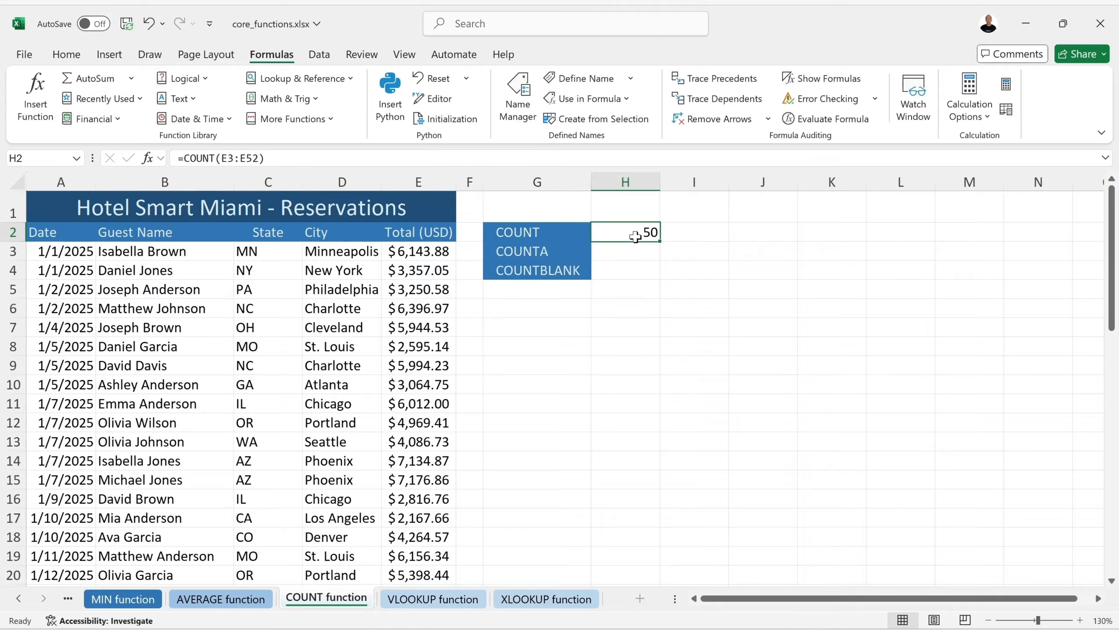
pyautogui.doubleClick(646, 230)
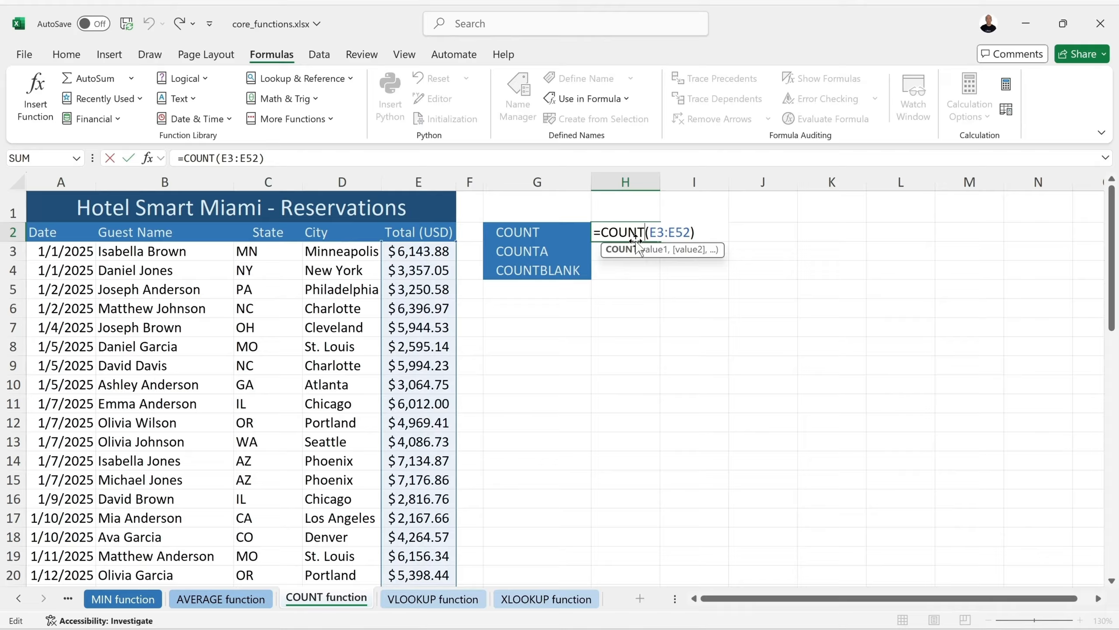
pyautogui.doubleClick(656, 230)
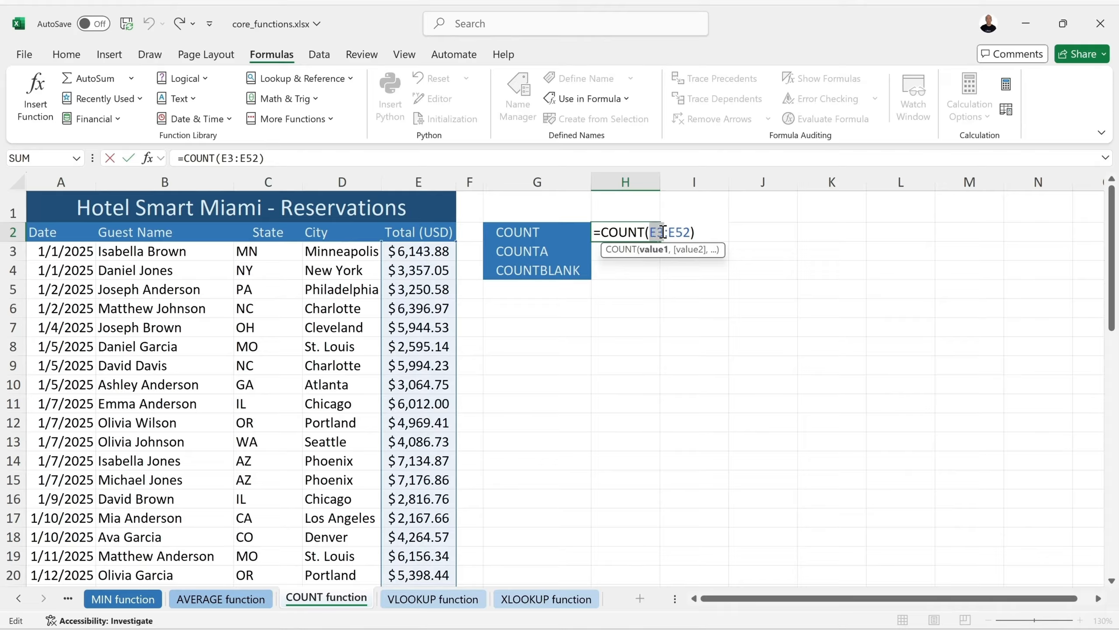
pyautogui.doubleClick(682, 232)
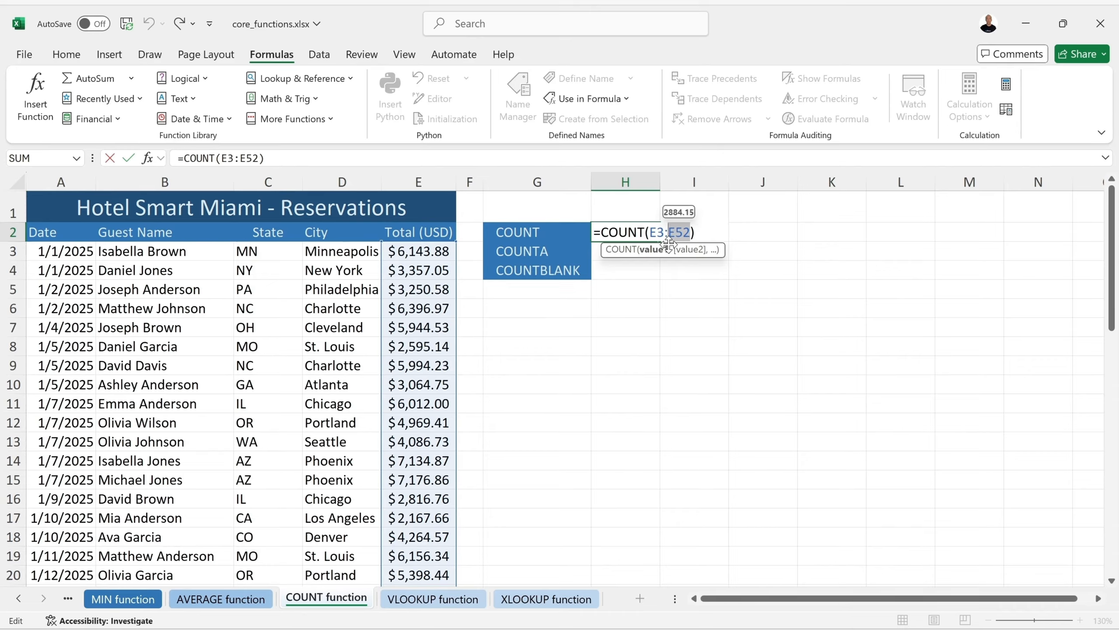
pyautogui.press('Return')
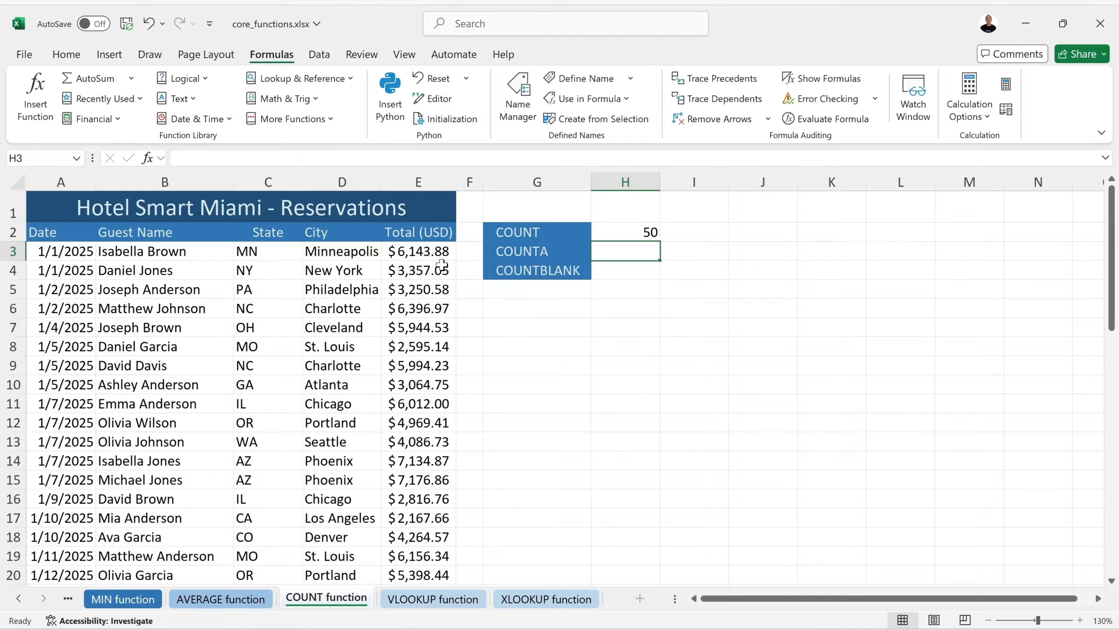
# Enter =COUNTA(D3:D52) in H3 so it counts 50 City entries, then select D6
pyautogui.write('=cou')
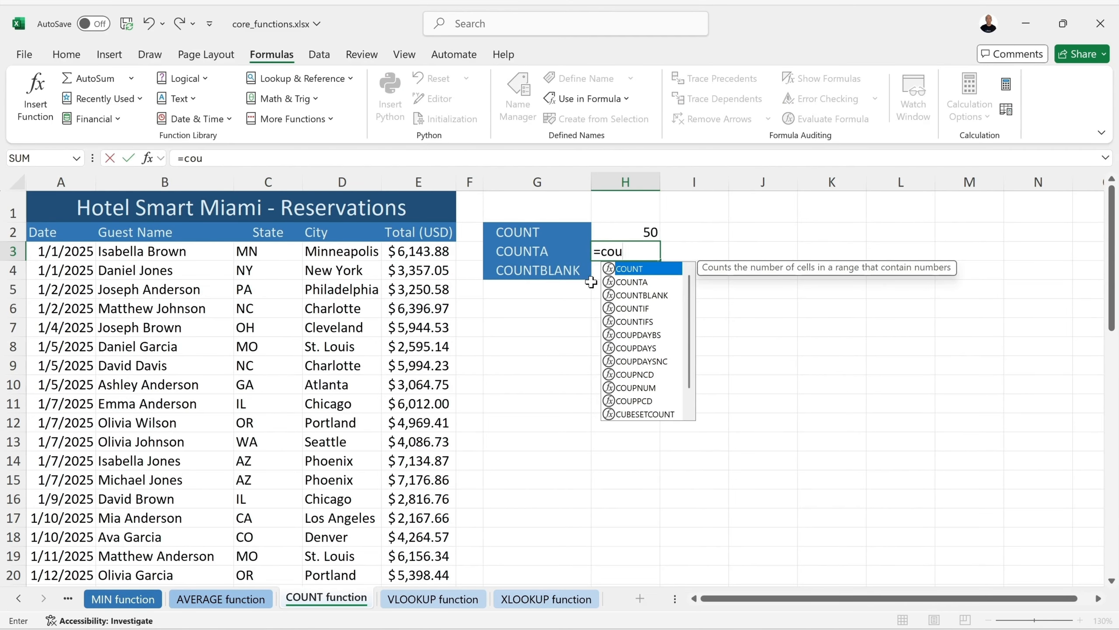
pyautogui.doubleClick(628, 285)
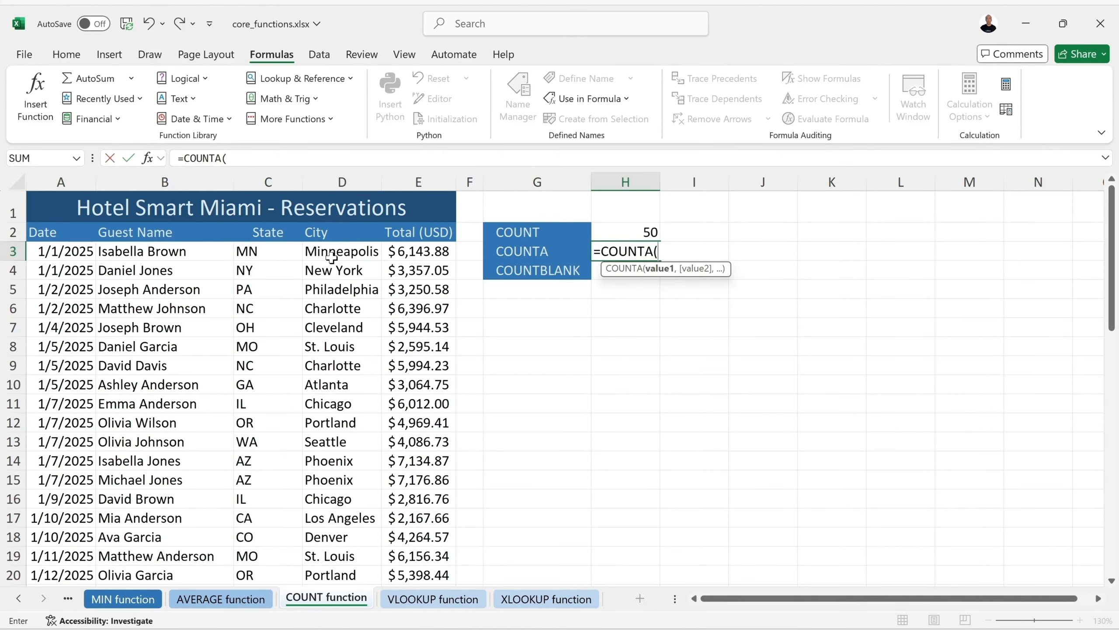
pyautogui.moveTo(334, 253); pyautogui.dragTo(335, 540)
pyautogui.moveTo(335, 543); pyautogui.dragTo(335, 542)
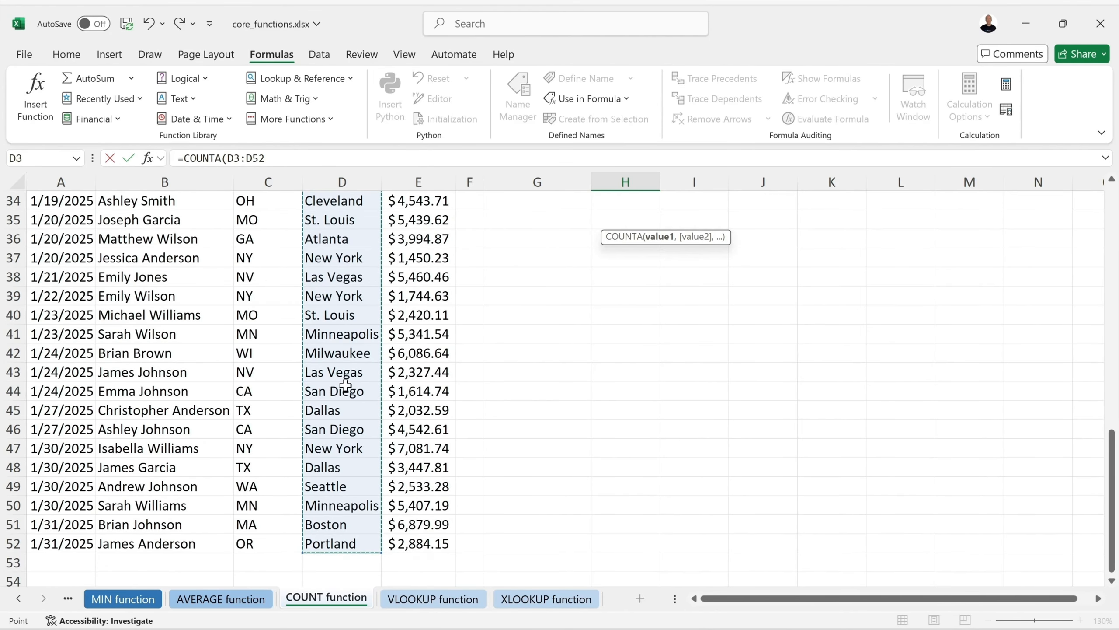
pyautogui.scroll(11, 347, 385)
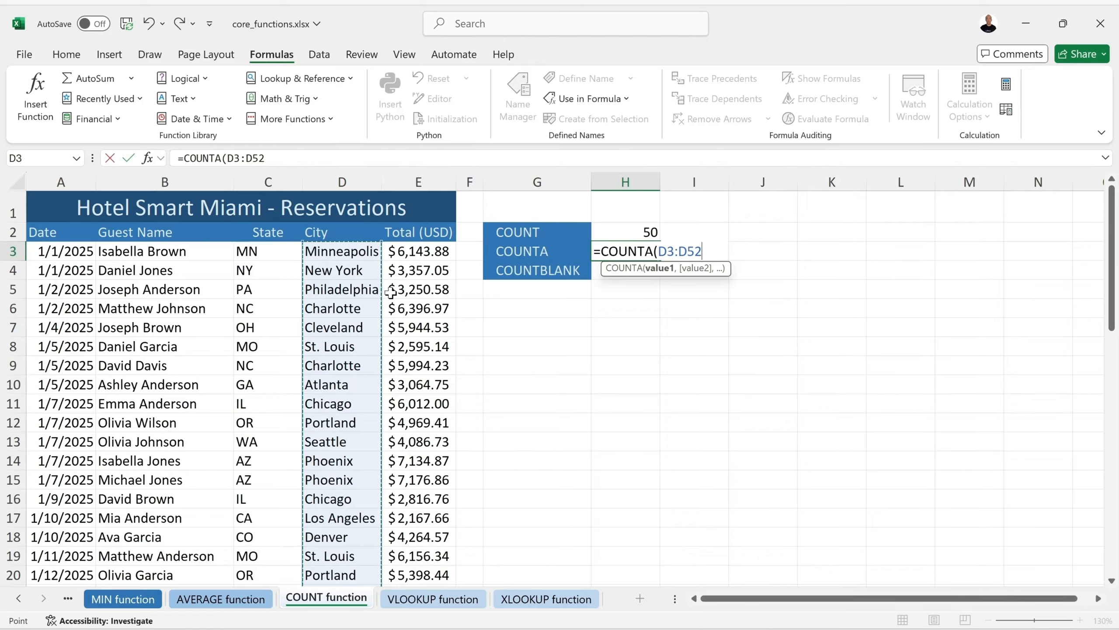
pyautogui.write(')')
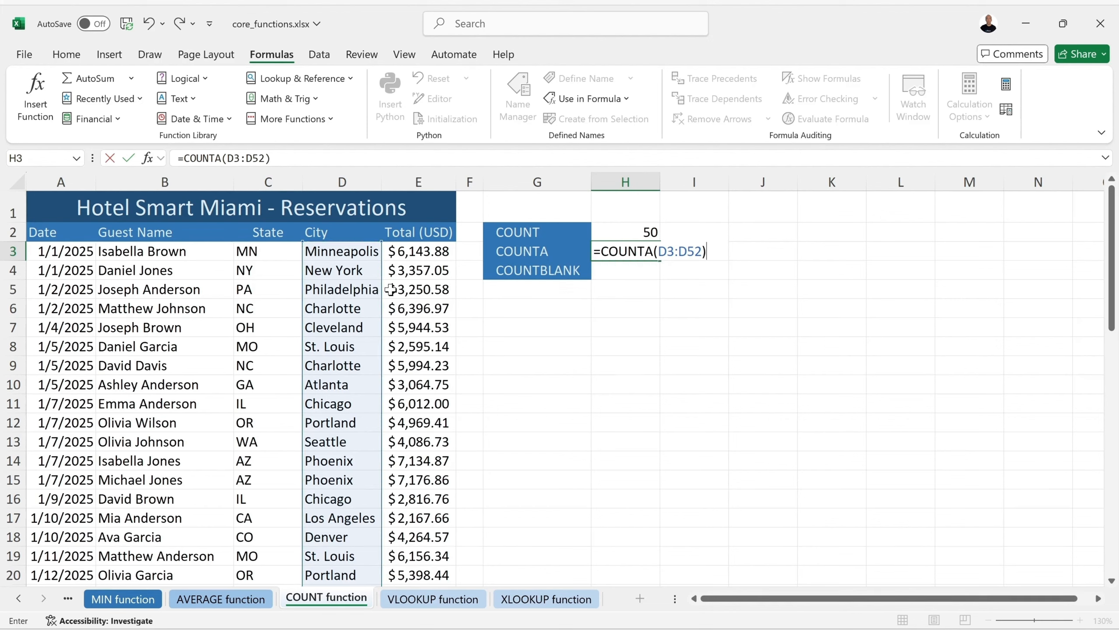
pyautogui.press('Return')
pyautogui.click(370, 309)
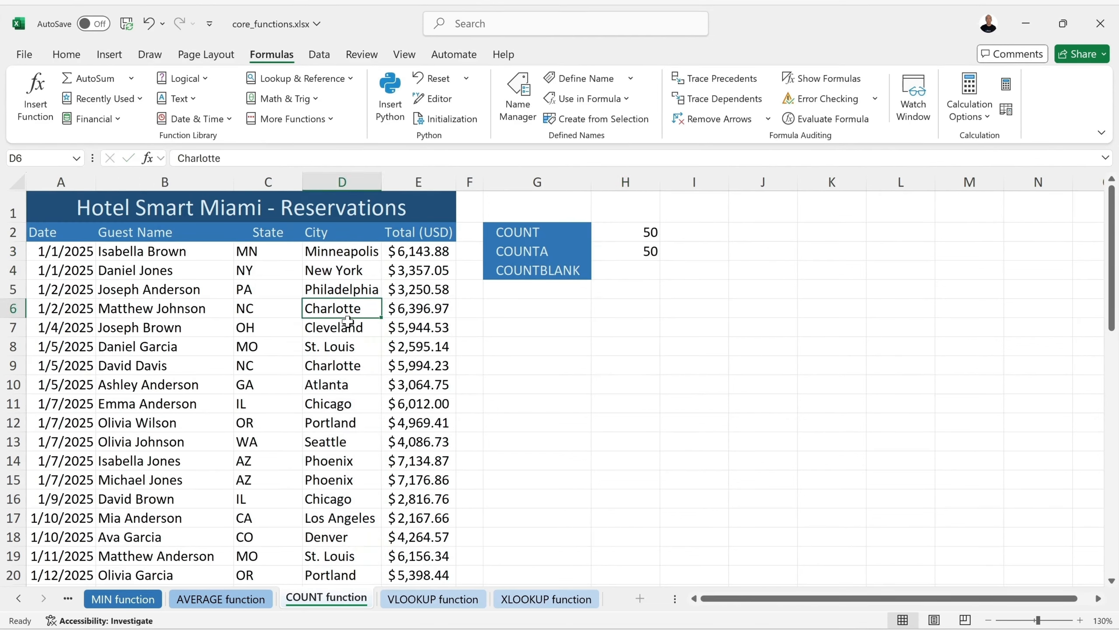
pyautogui.write('23')
pyautogui.press('Return')
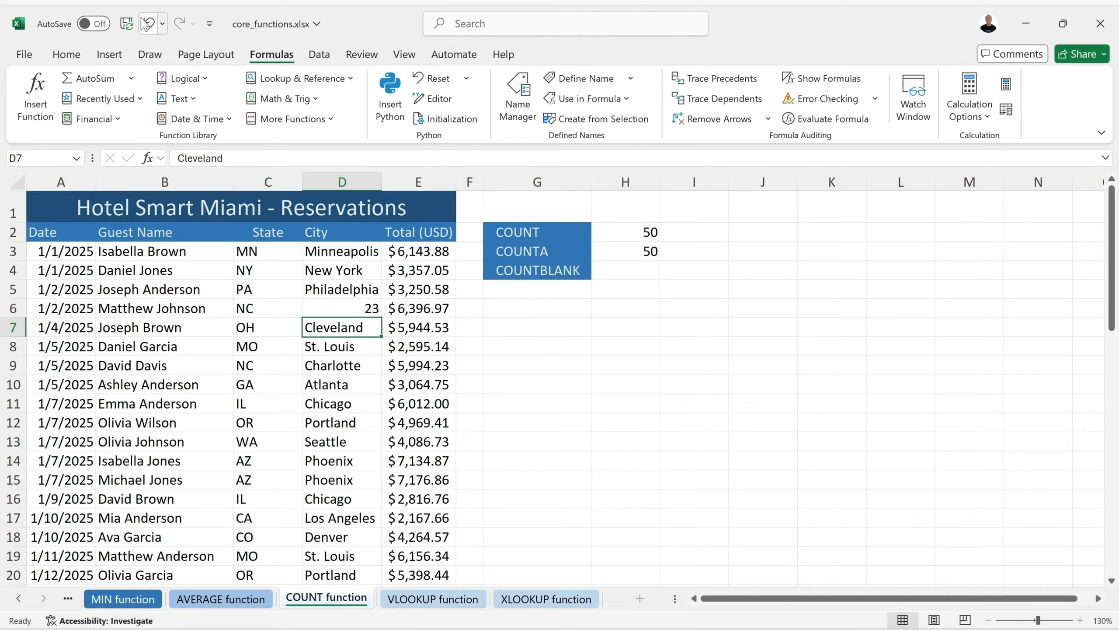
pyautogui.click(146, 25)
pyautogui.click(423, 272)
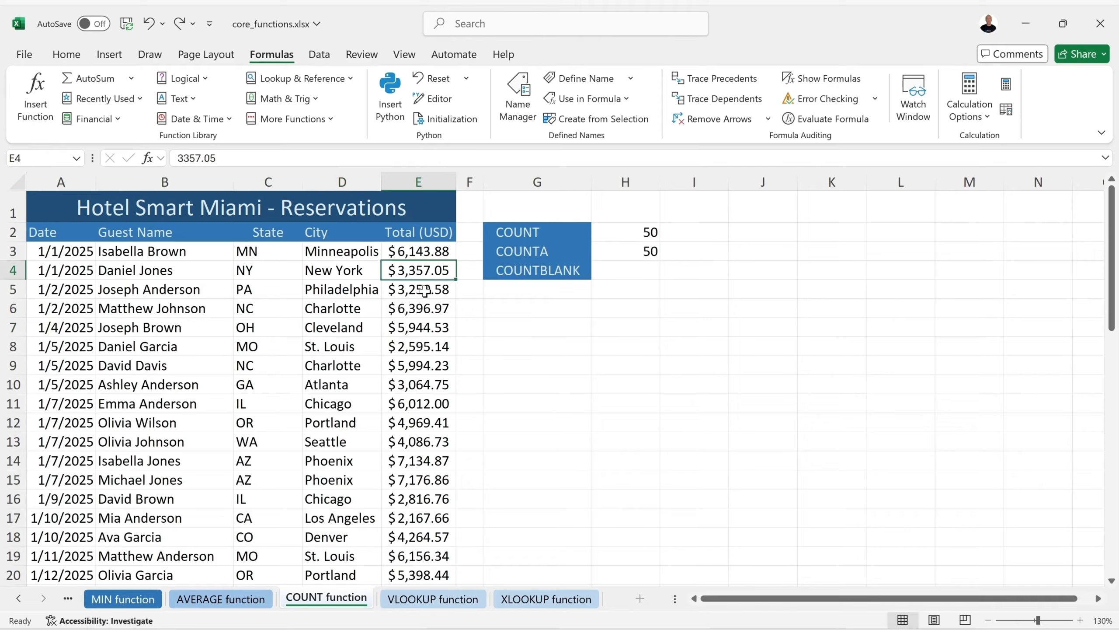
pyautogui.write('x')
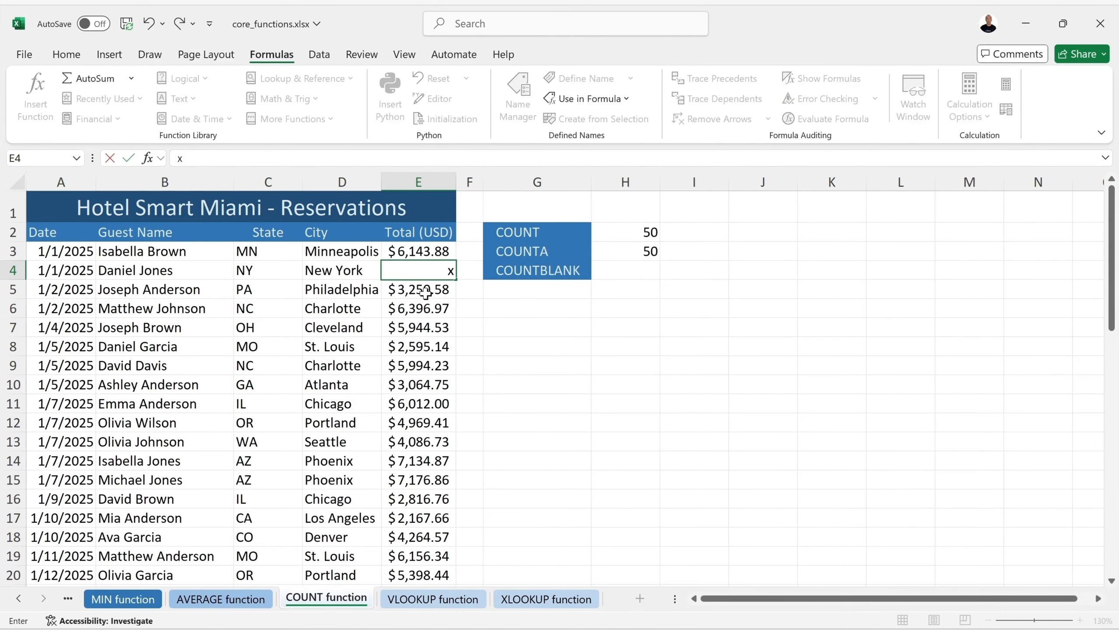
pyautogui.press('Return')
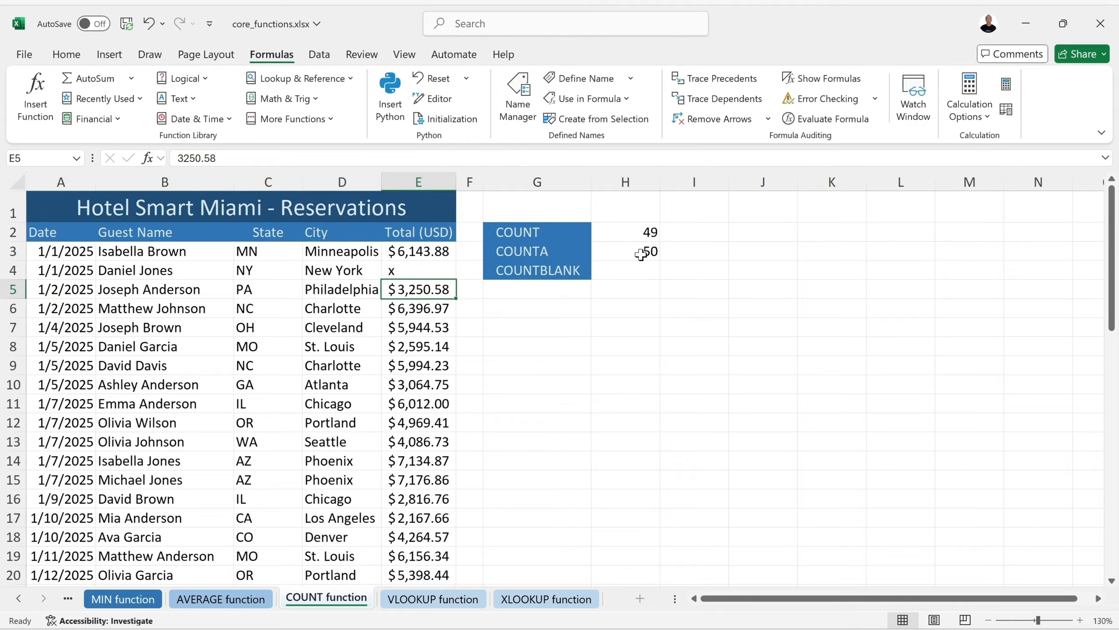
pyautogui.click(149, 23)
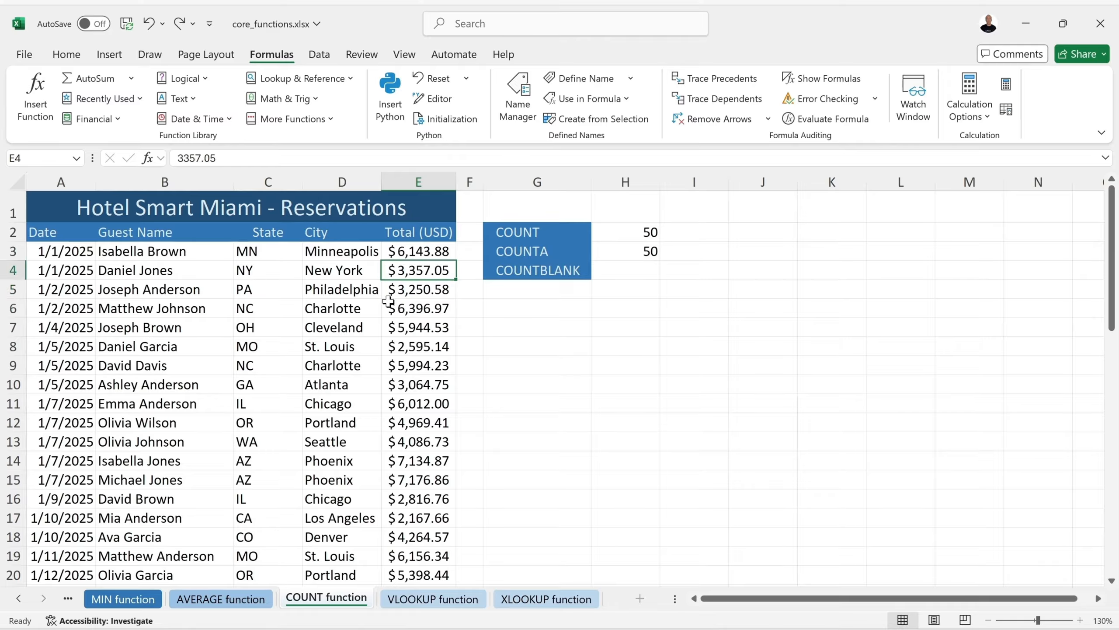
pyautogui.click(637, 267)
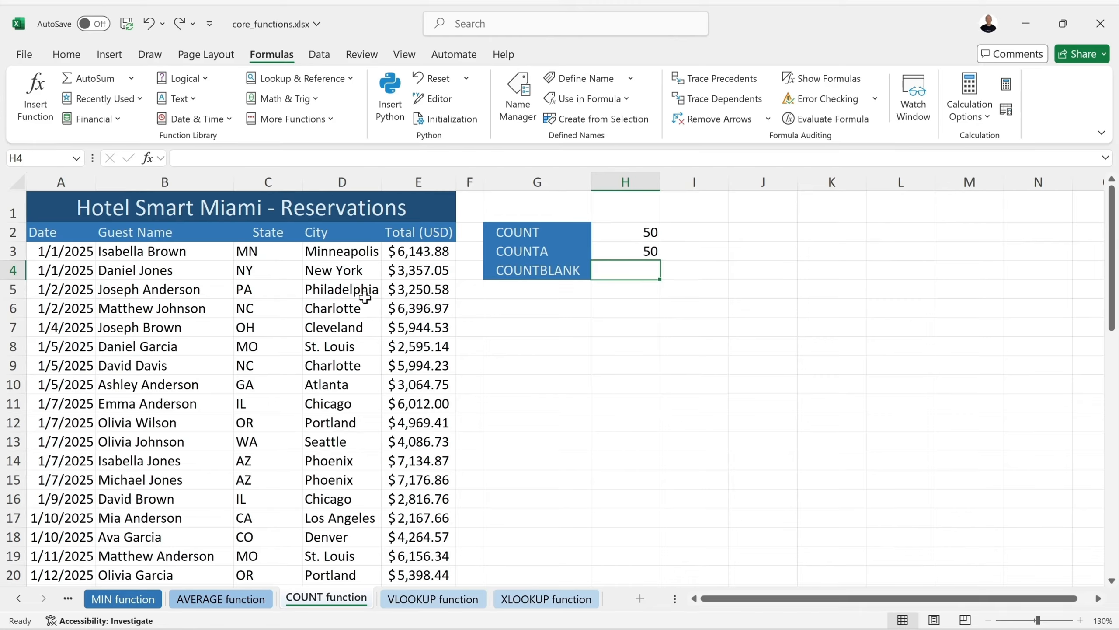
# Enter =COUNTBLANK(E3:E52) in H4 so it returns 0, then select E5
pyautogui.write('=count')
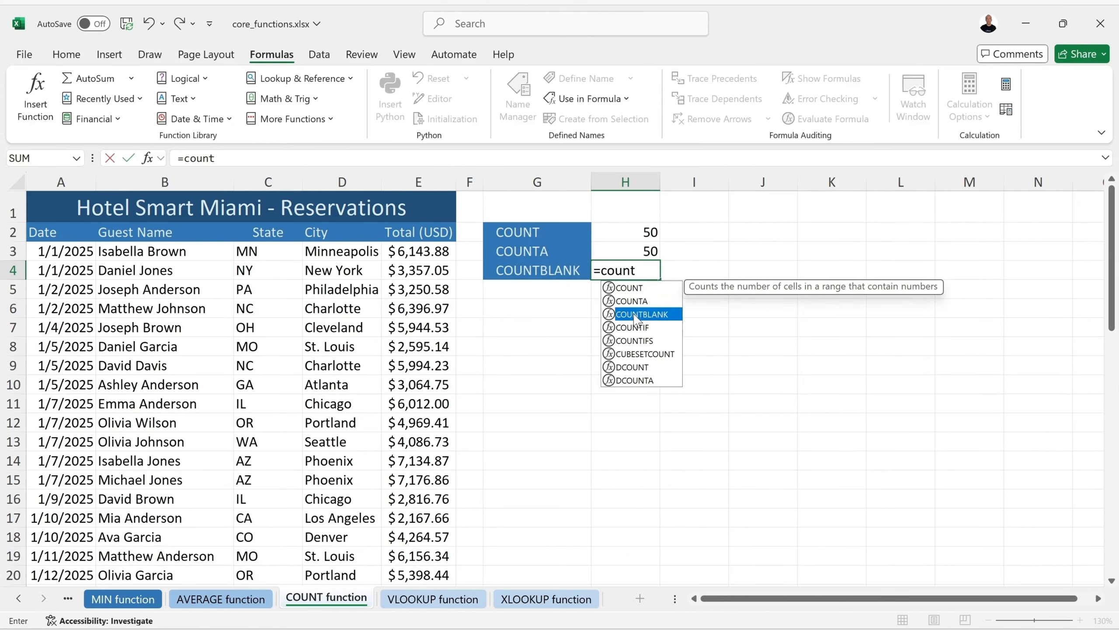
pyautogui.doubleClick(641, 314)
pyautogui.moveTo(418, 251); pyautogui.dragTo(402, 622)
pyautogui.scroll(11, 410, 397)
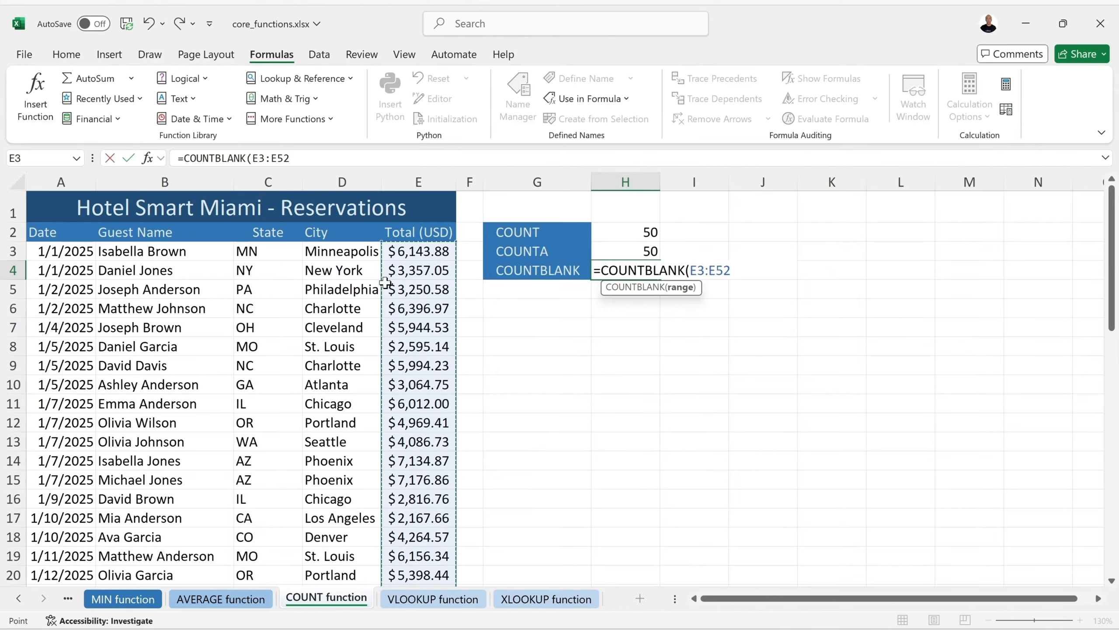
pyautogui.press('Return')
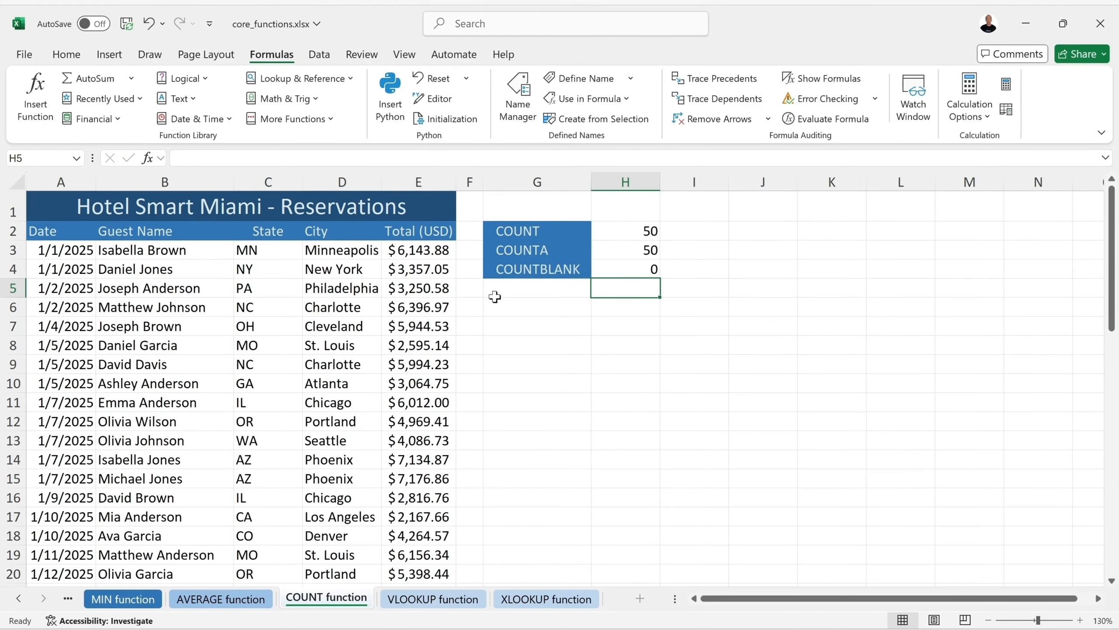
pyautogui.click(444, 295)
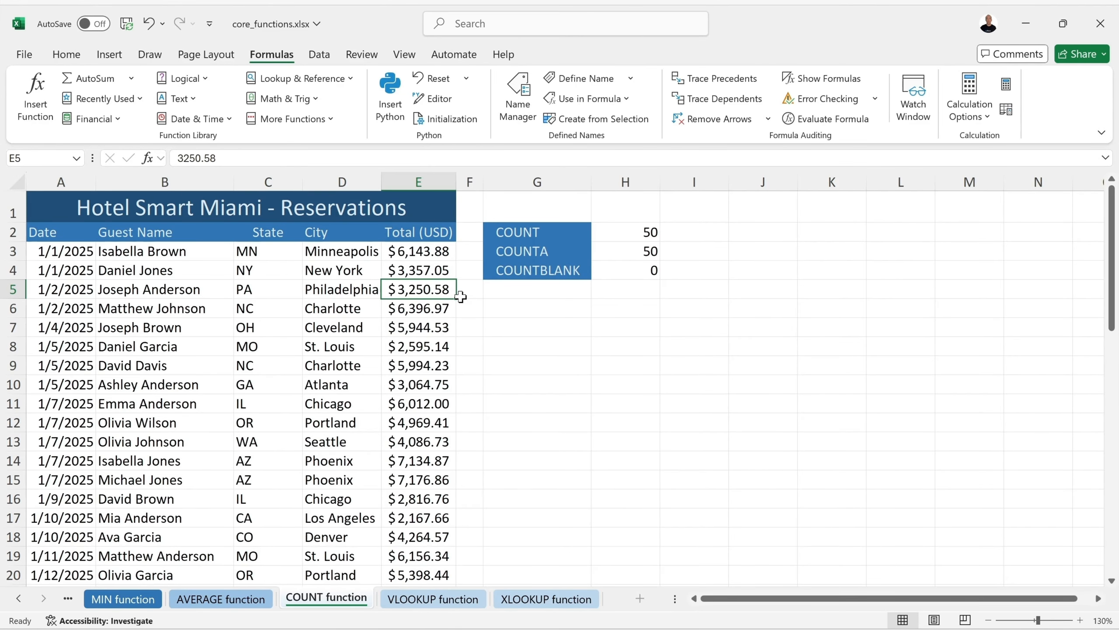
# Clear the $3,250.58 total in E5 to test the COUNTBLANK result
pyautogui.press('BackSpace')
pyautogui.press('Return')
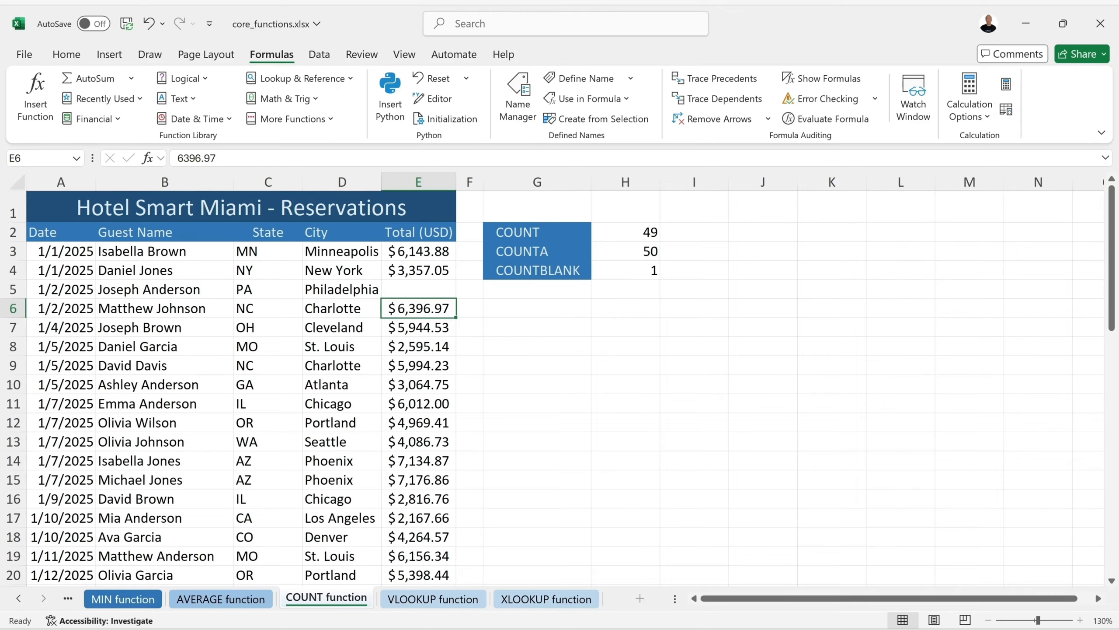
# Undo the clearing to restore E5 and save the workbook
pyautogui.click(149, 24)
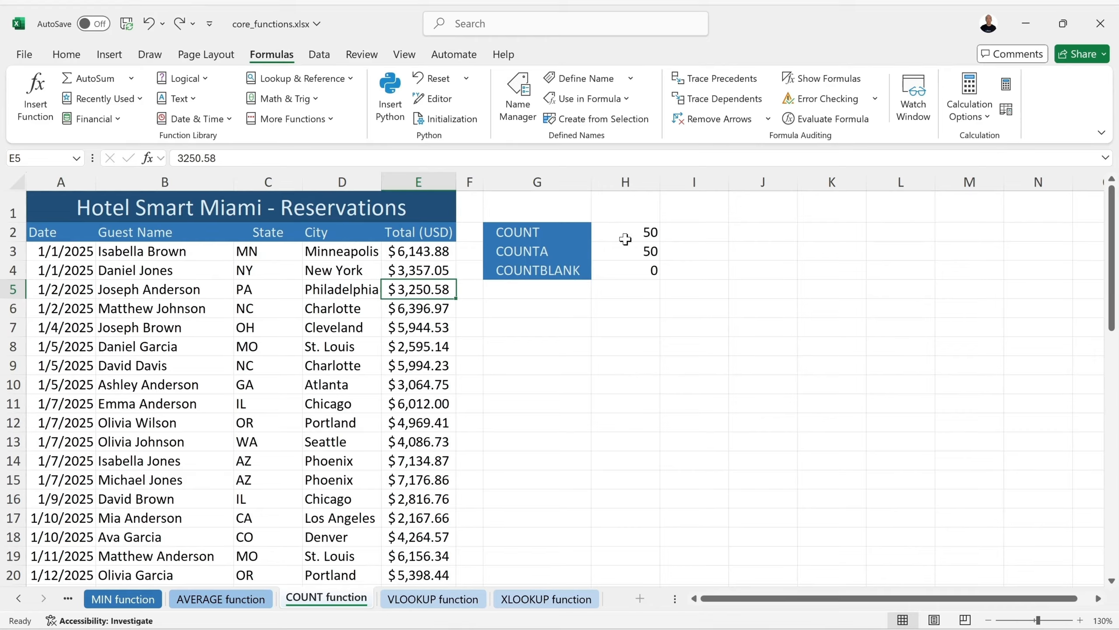
pyautogui.click(127, 23)
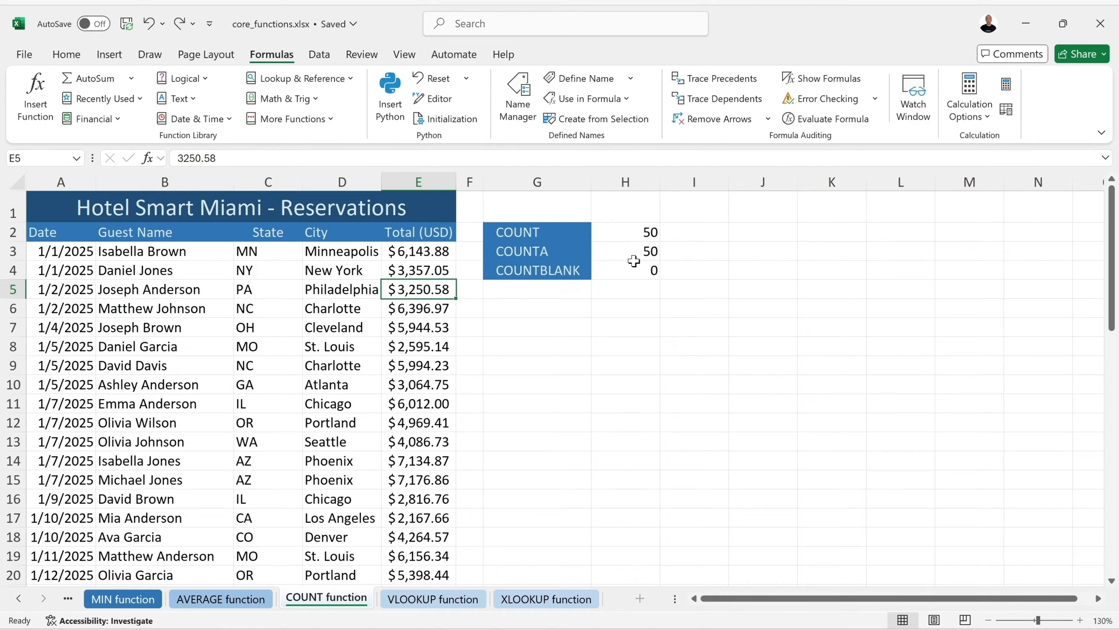